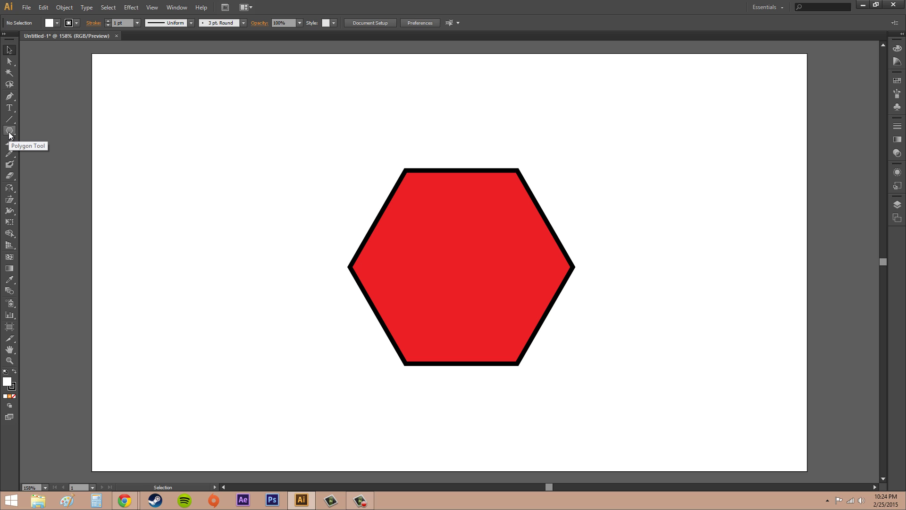
# - Switch to the Selection tool and select the hexagon
pyautogui.moveTo(9, 135); pyautogui.dragTo(67, 161)
pyautogui.click(9, 49)
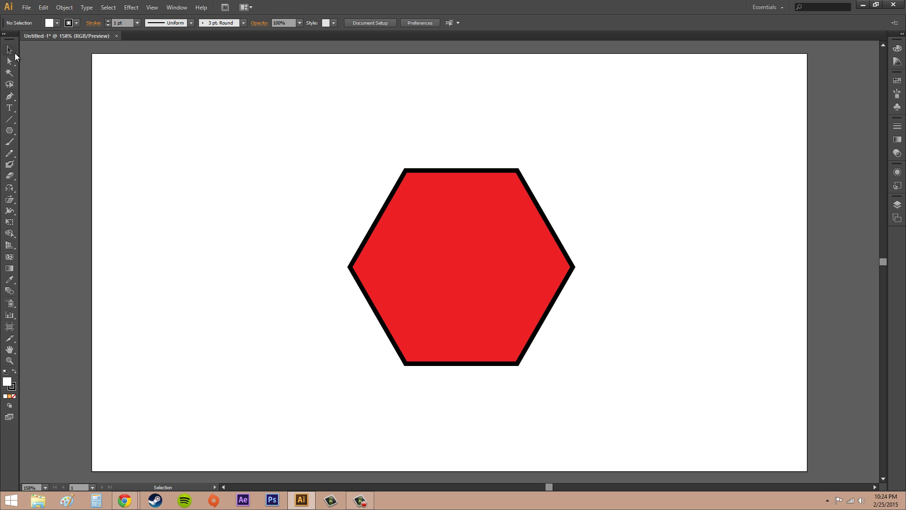
pyautogui.click(479, 273)
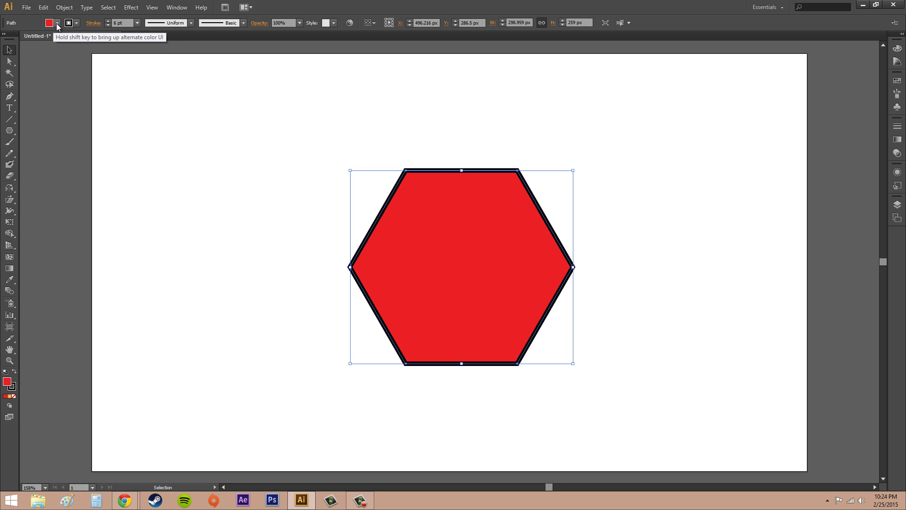
# - Try several Control bar fill swatches and settle on grey-brown for the hexagon
pyautogui.click(57, 24)
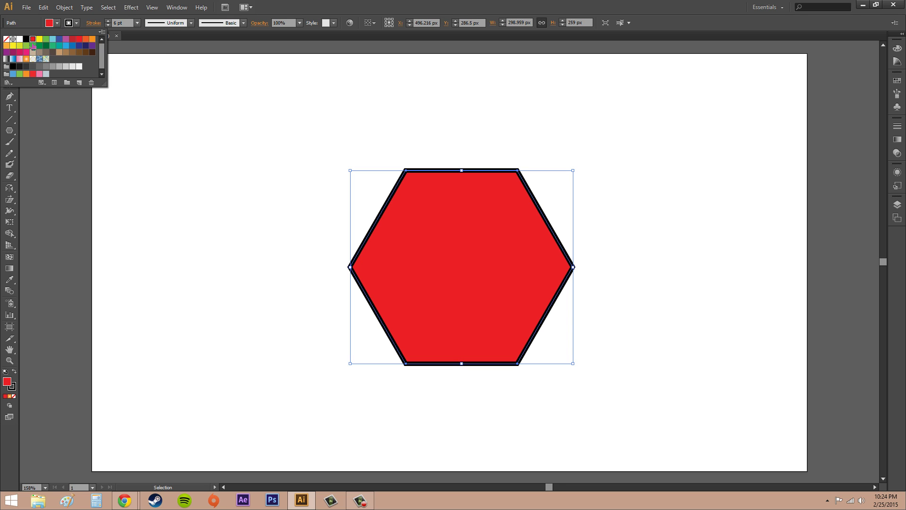
pyautogui.click(53, 40)
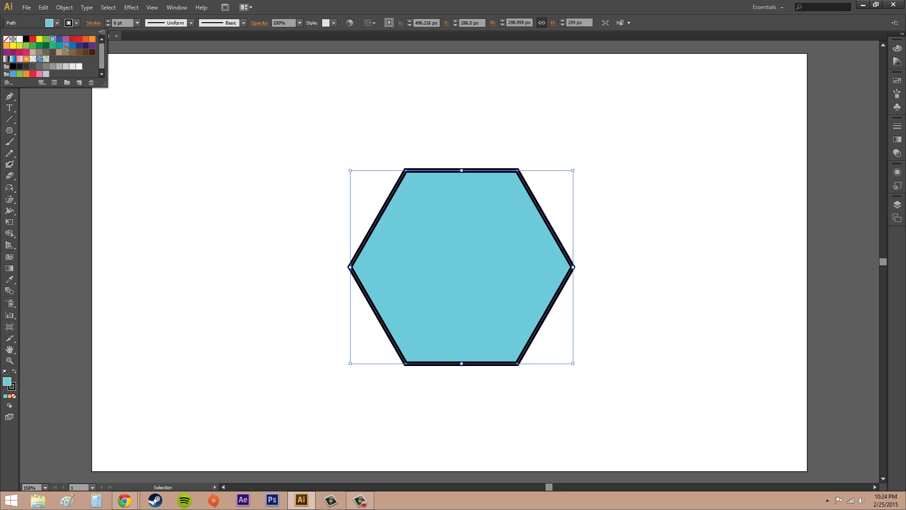
pyautogui.click(65, 45)
pyautogui.click(78, 51)
pyautogui.click(59, 52)
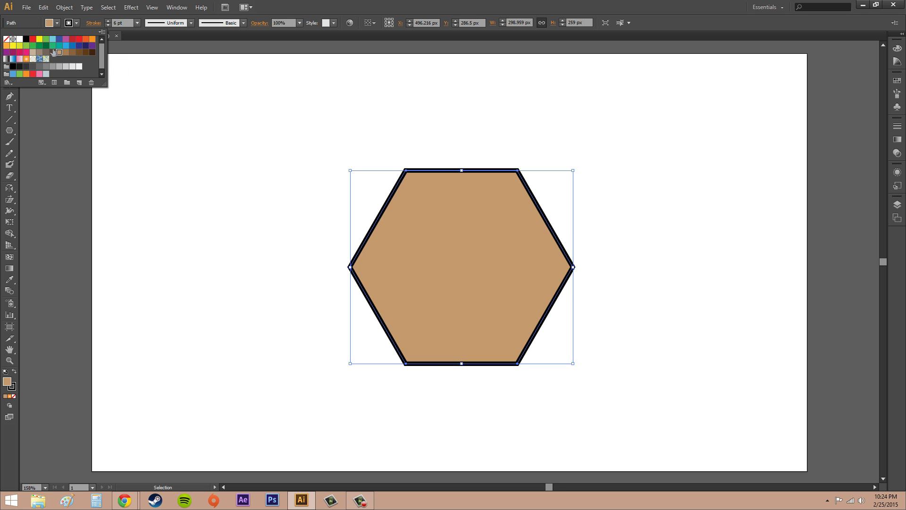
pyautogui.click(46, 52)
pyautogui.click(39, 45)
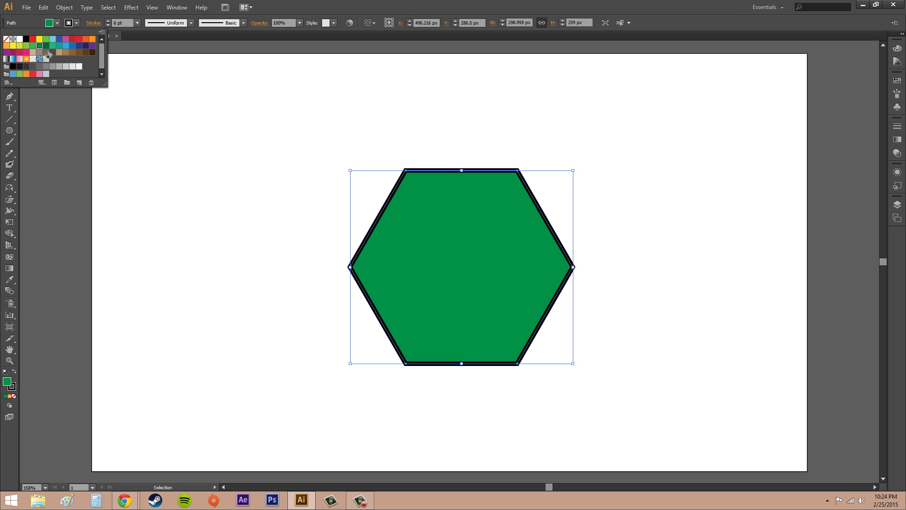
pyautogui.click(46, 52)
pyautogui.click(782, 213)
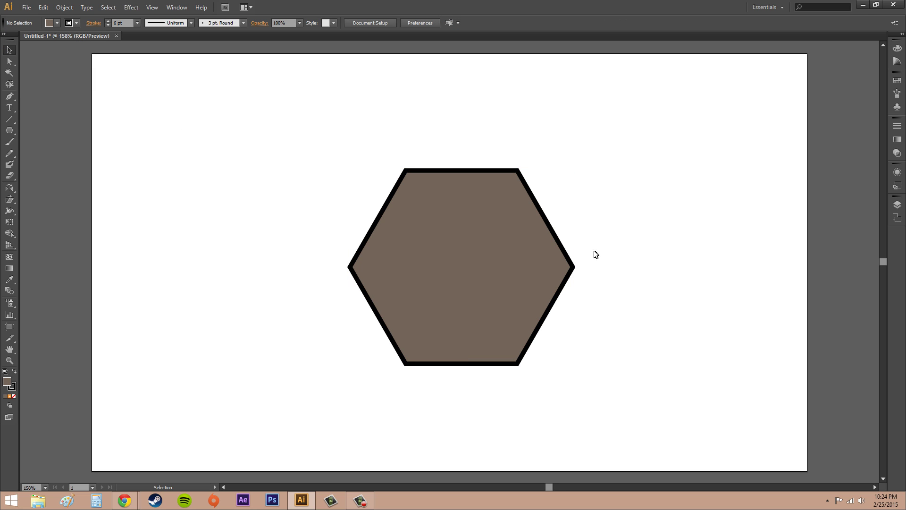
pyautogui.click(484, 287)
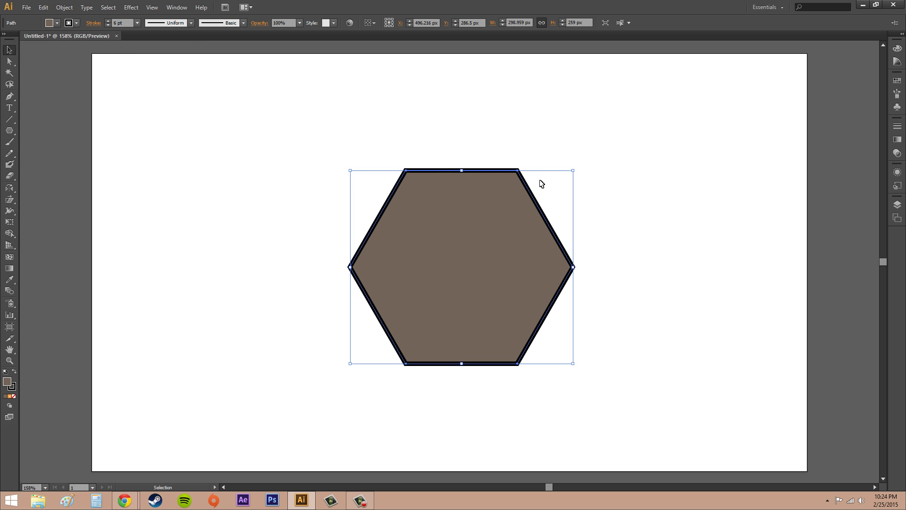
# - Set the hexagon's outline to the blue swatch from the Control bar Stroke swatches, then deselect
pyautogui.click(76, 24)
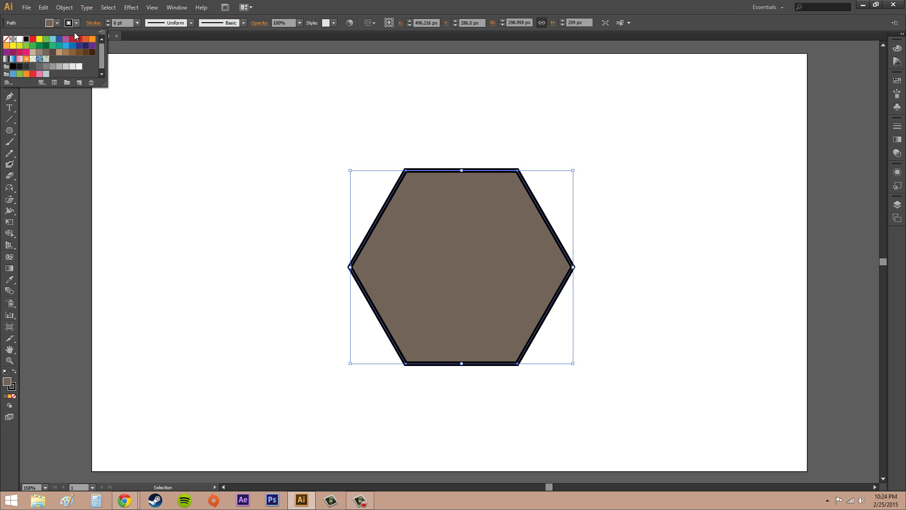
pyautogui.click(73, 39)
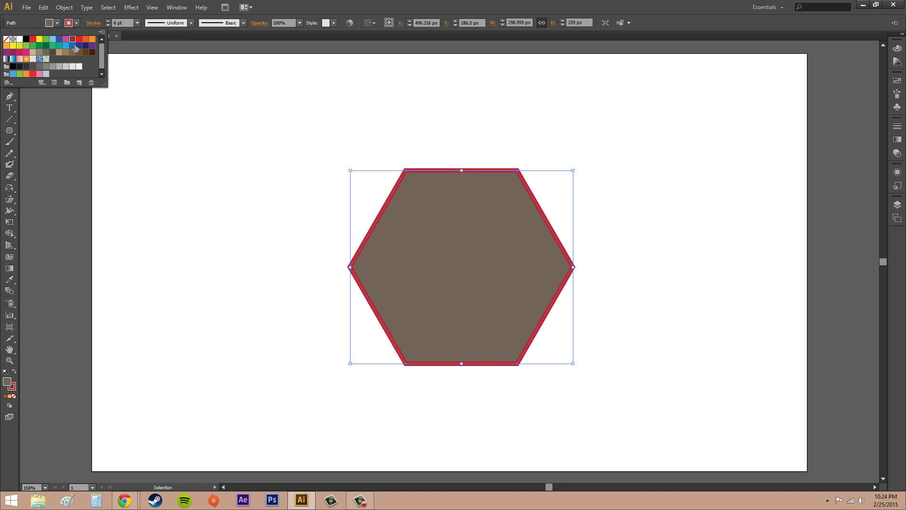
pyautogui.click(73, 45)
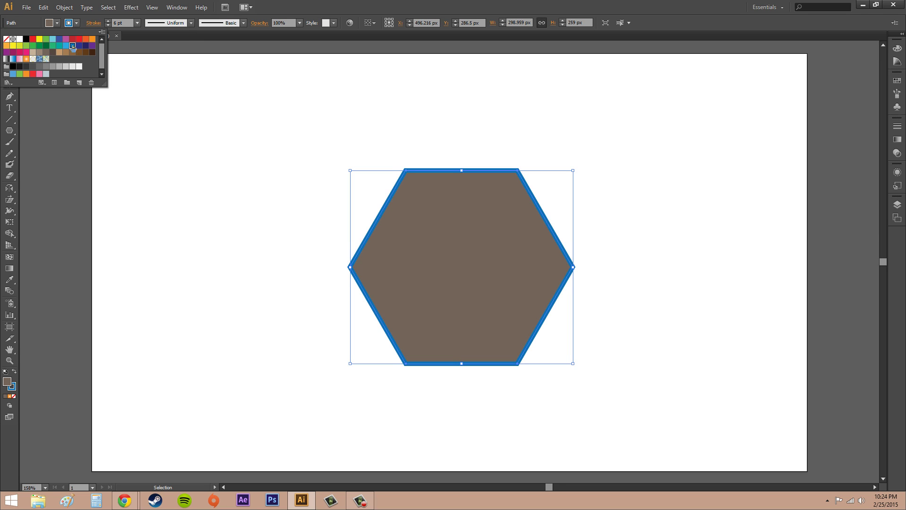
pyautogui.click(643, 170)
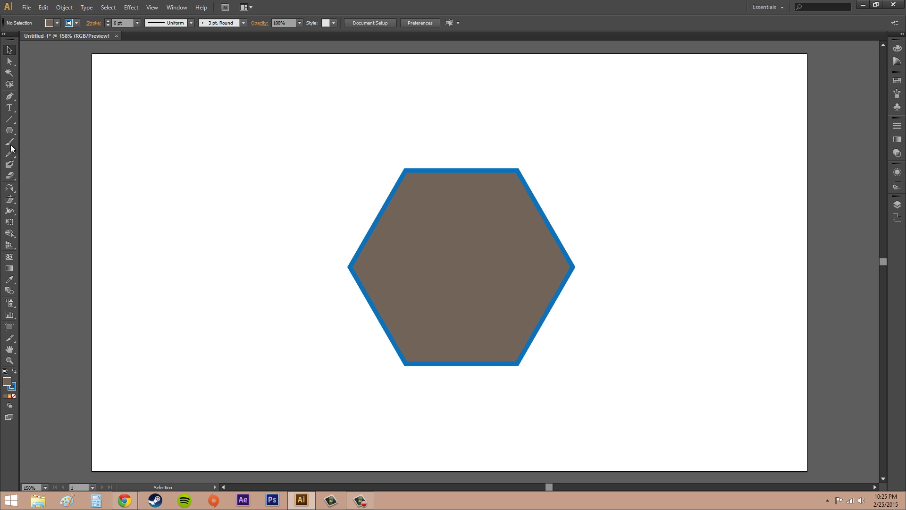
# - Pick a light teal fill for the selected hexagon in the Color Picker
pyautogui.click(14, 391)
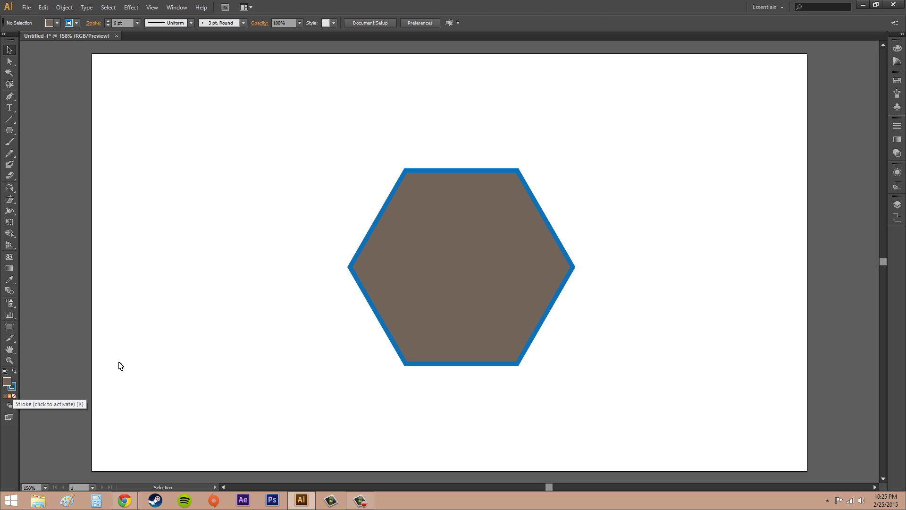
pyautogui.click(387, 288)
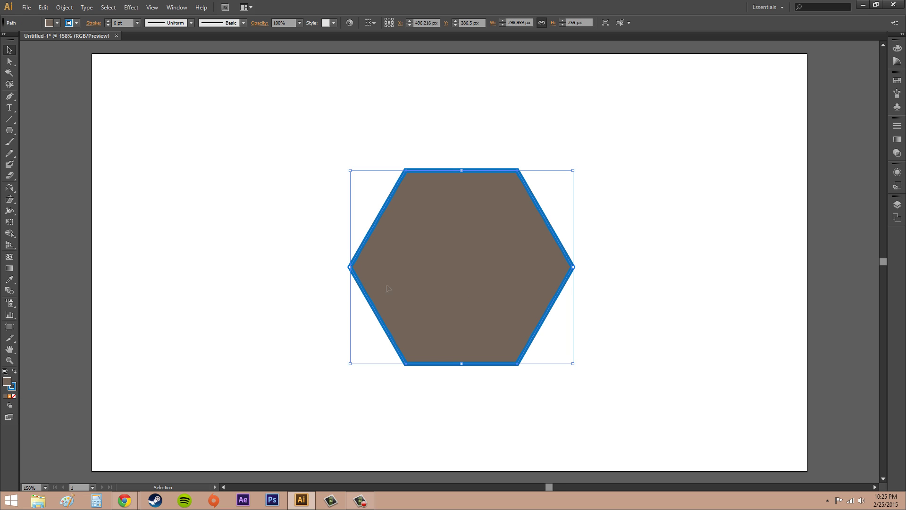
pyautogui.doubleClick(8, 382)
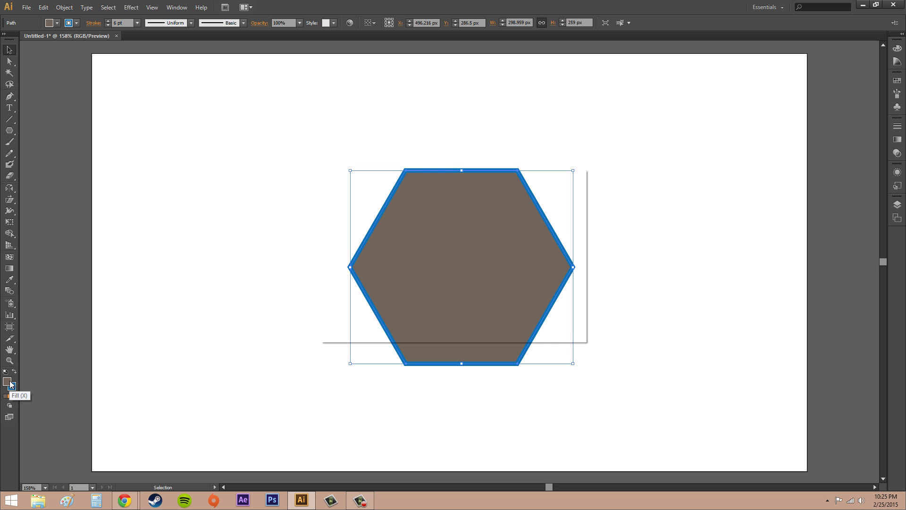
pyautogui.moveTo(429, 180); pyautogui.dragTo(158, 165)
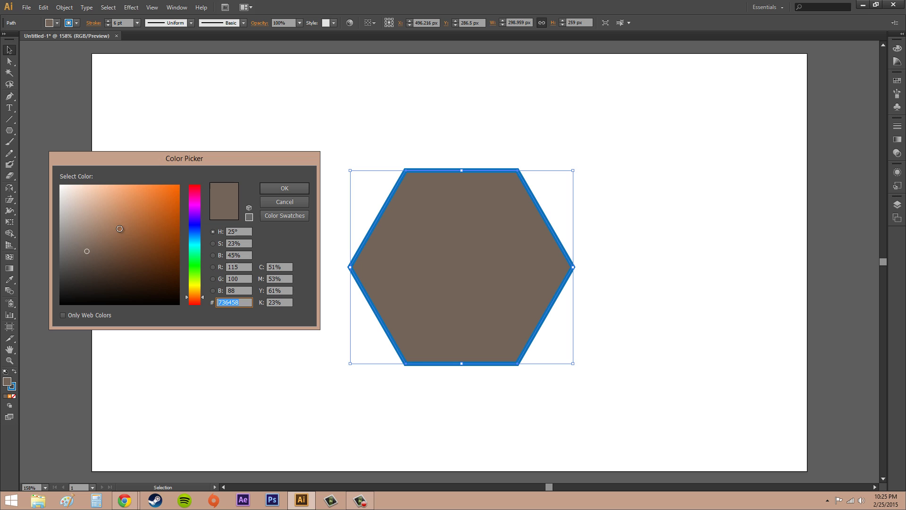
pyautogui.click(194, 242)
pyautogui.moveTo(145, 259)
pyautogui.mouseDown()
pyautogui.moveTo(145, 227)
pyautogui.moveTo(109, 216)
pyautogui.mouseUp()
pyautogui.click(284, 187)
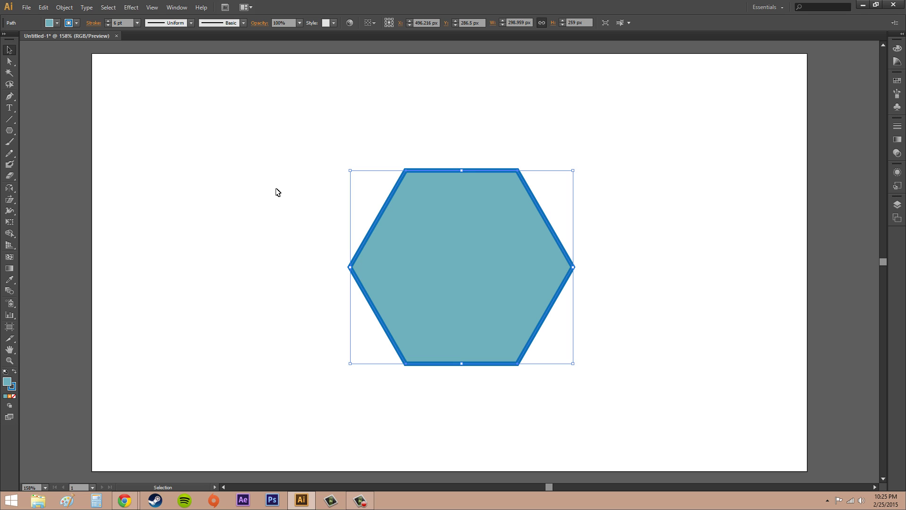
# - Set the hexagon's outline to near-black 080A0C in the Color Picker, then deselect
pyautogui.doubleClick(13, 387)
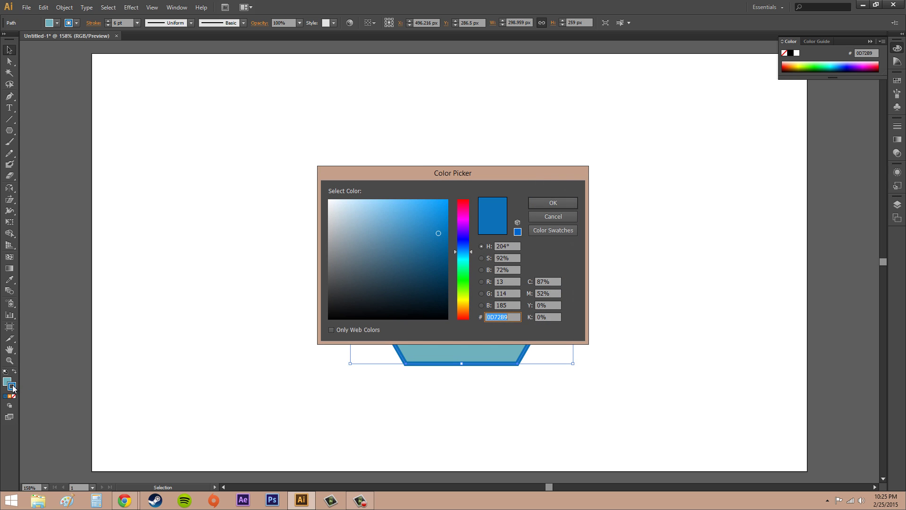
pyautogui.click(385, 311)
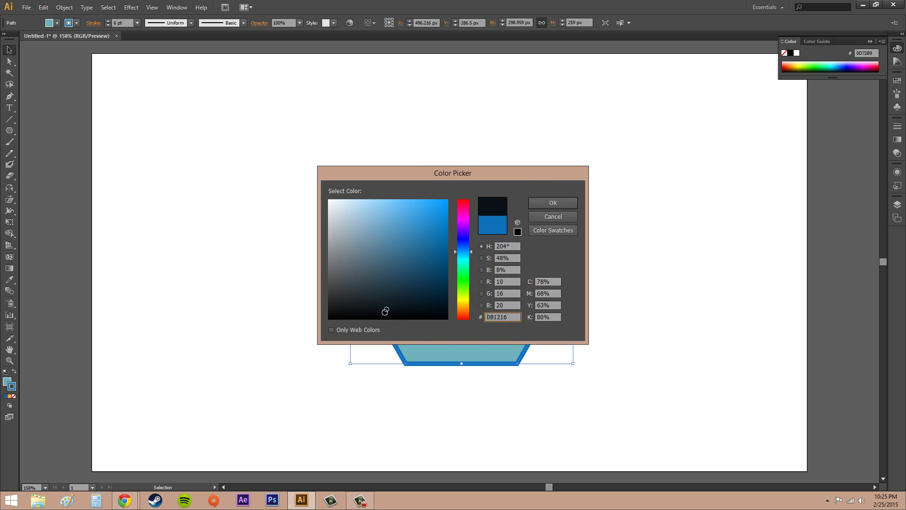
pyautogui.click(372, 314)
pyautogui.click(553, 202)
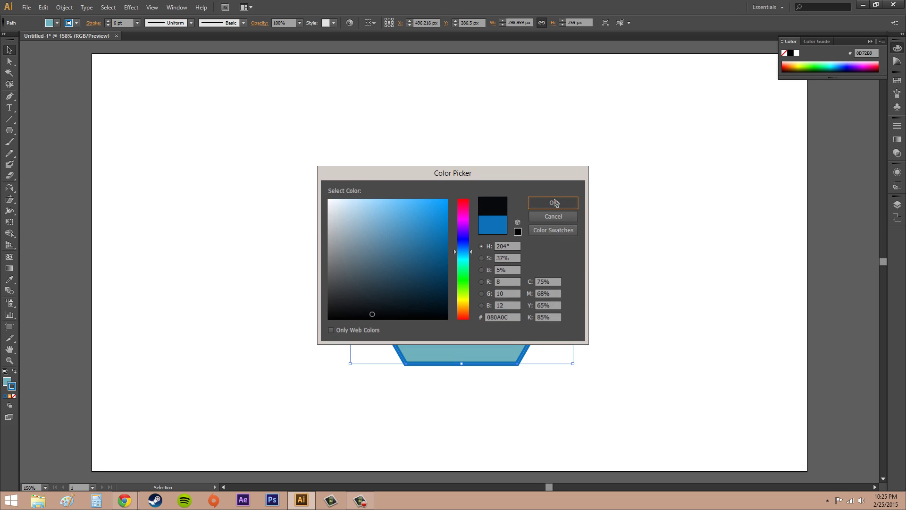
pyautogui.click(285, 200)
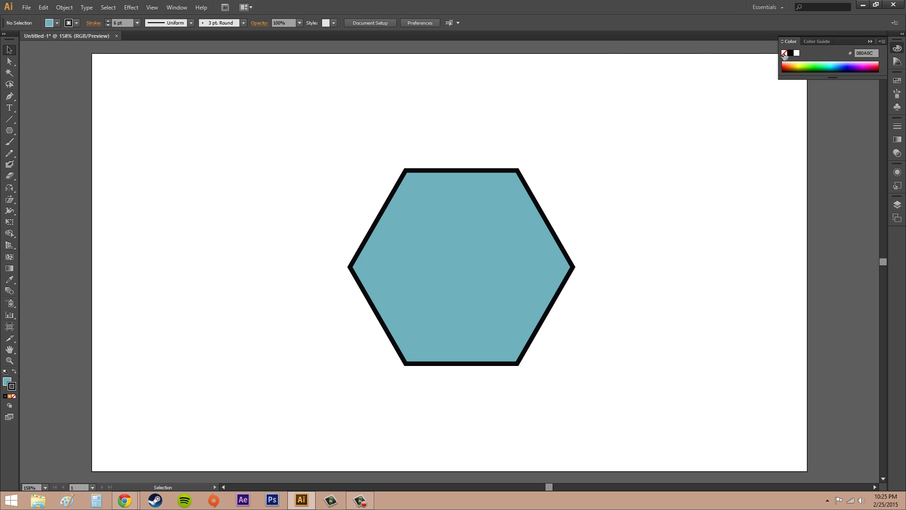
# - Select the hexagon and set its outline to cyan 2ADCFF from the Color panel spectrum
pyautogui.click(896, 51)
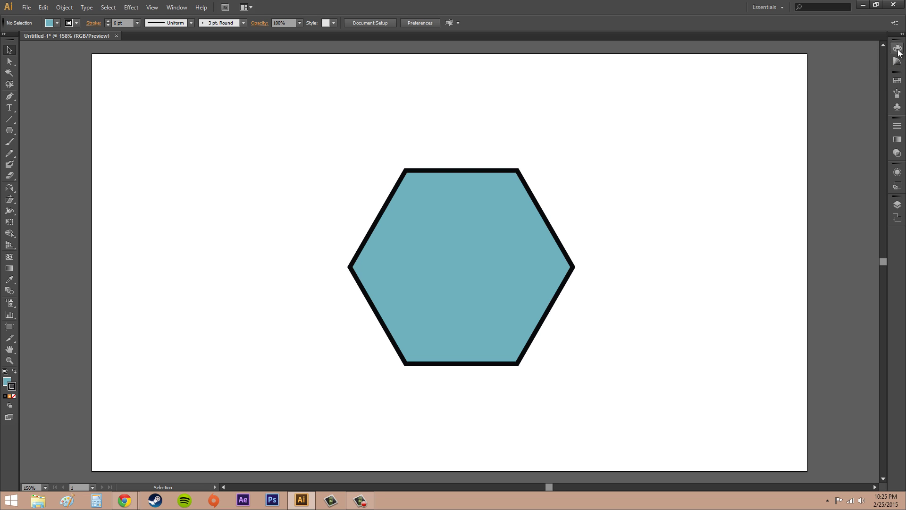
pyautogui.click(898, 51)
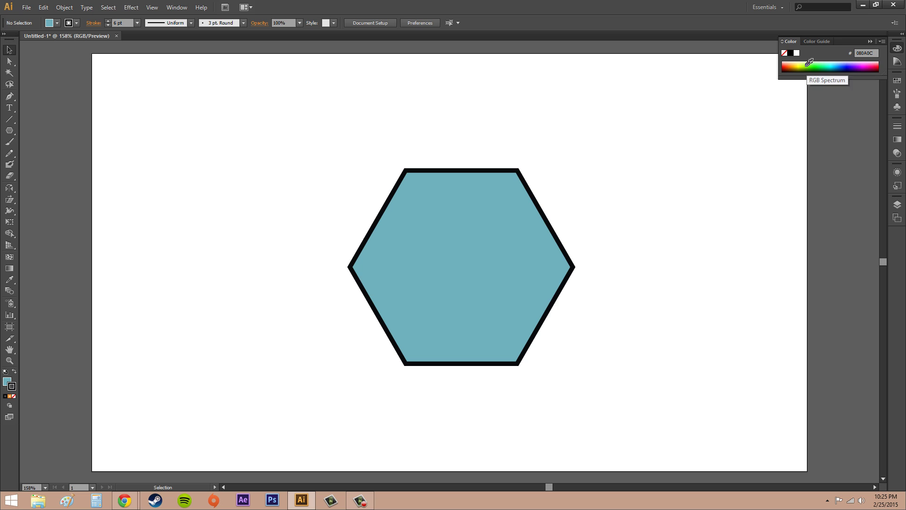
pyautogui.click(447, 225)
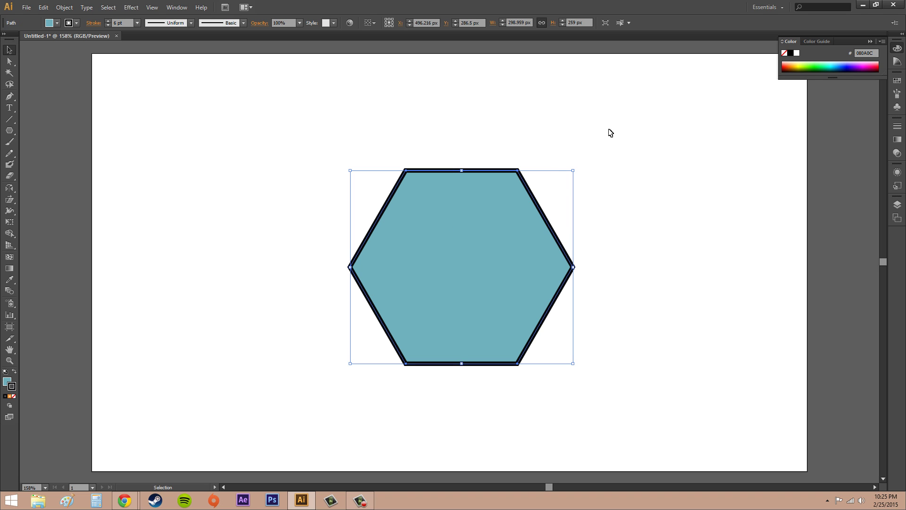
pyautogui.click(821, 62)
pyautogui.click(853, 63)
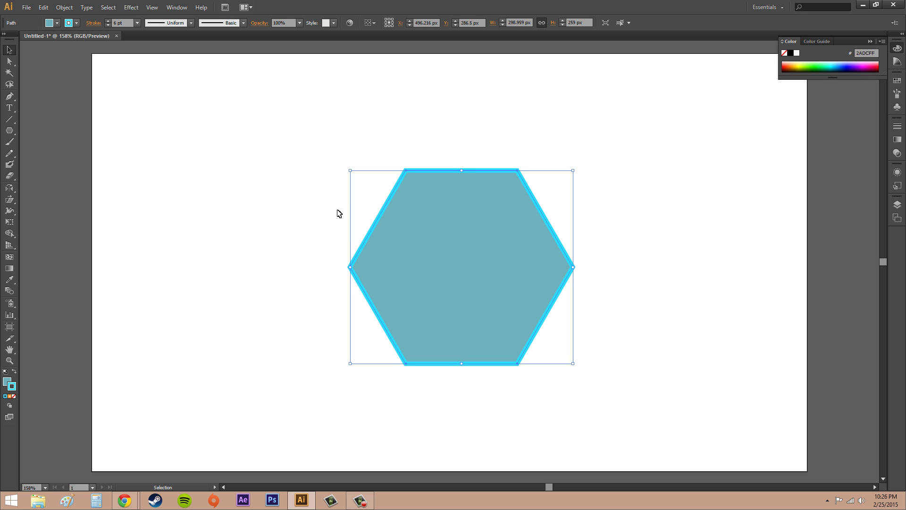
# - Change the hexagon's fill to magenta E9008F, then deselect it
pyautogui.click(7, 382)
pyautogui.click(873, 65)
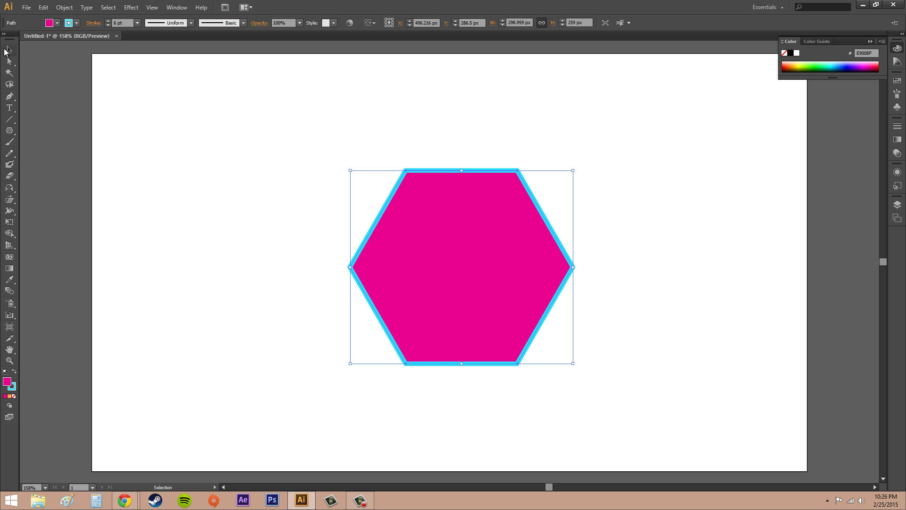
pyautogui.click(524, 106)
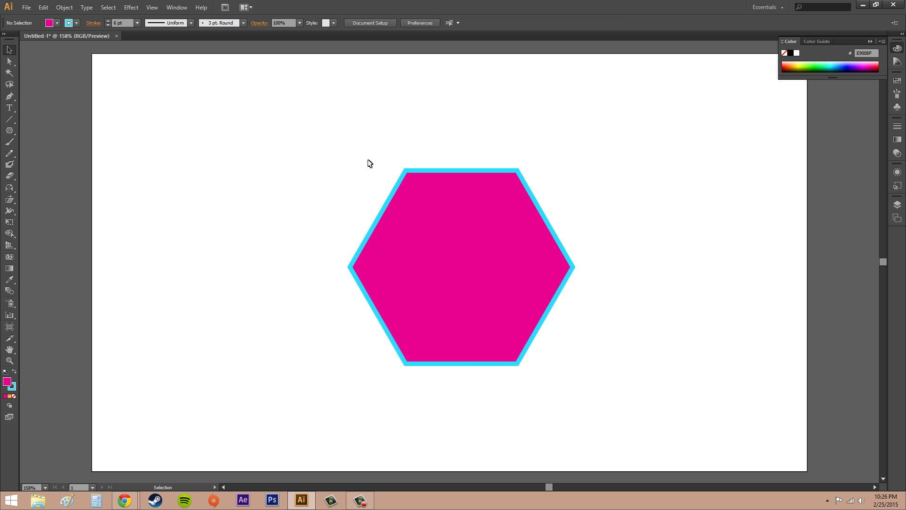
pyautogui.click(13, 391)
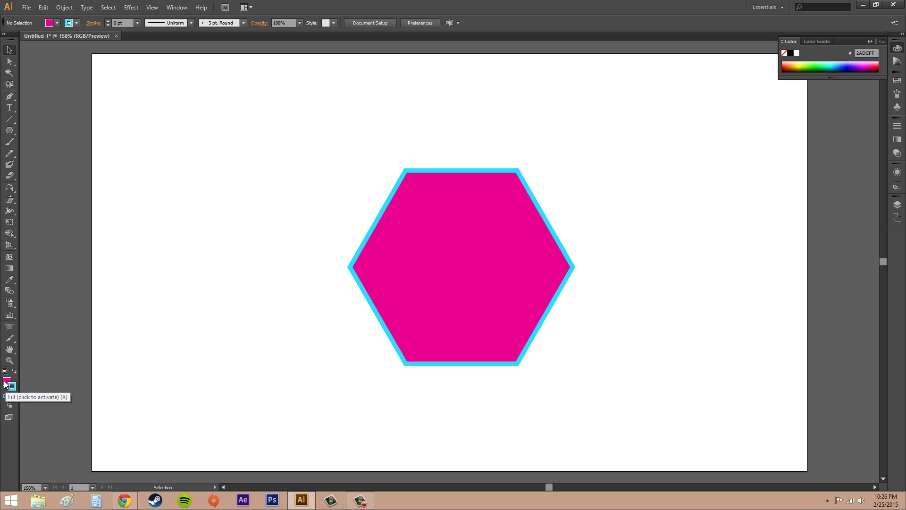
pyautogui.click(6, 381)
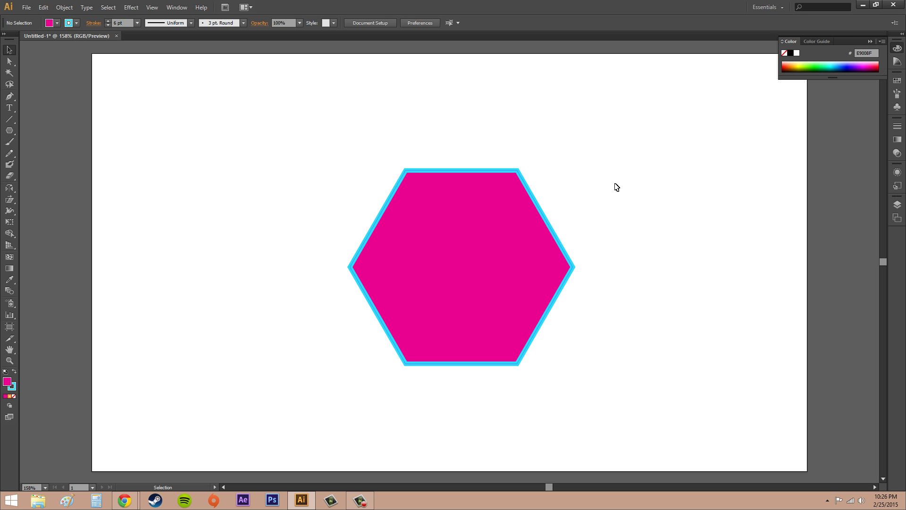
# - Limit the Color Guide to the Scientific > Complementary swatch library
pyautogui.click(822, 42)
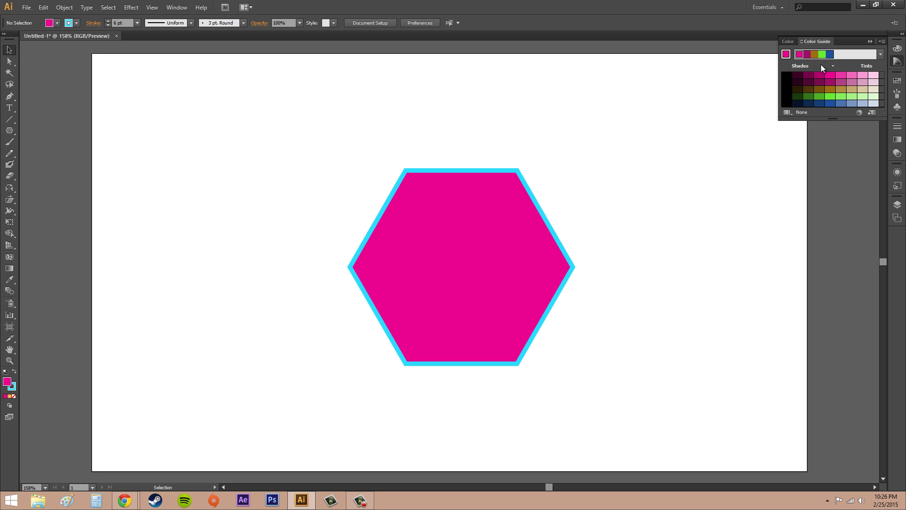
pyautogui.click(788, 112)
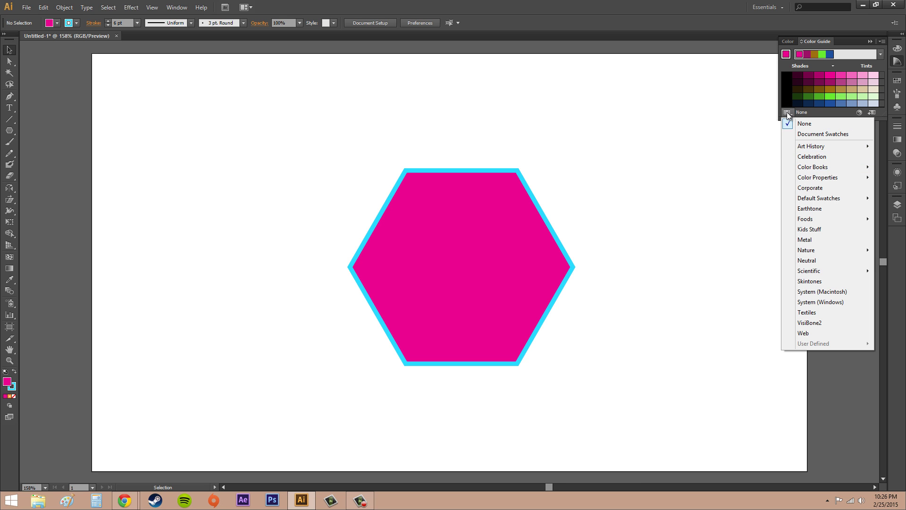
pyautogui.moveTo(809, 147)
pyautogui.moveTo(811, 271)
pyautogui.click(744, 282)
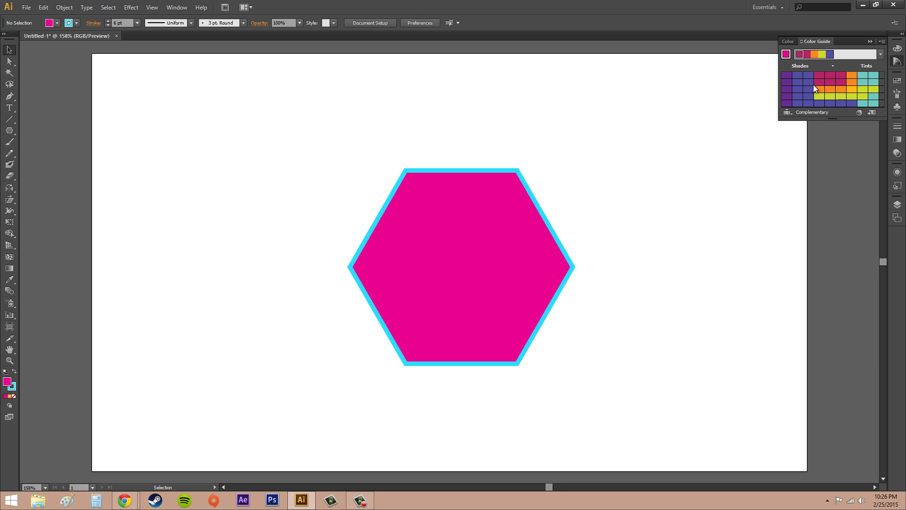
# - Give the hexagon a yellow-green fill and a magenta outline from the Color Guide
pyautogui.click(822, 84)
pyautogui.click(860, 97)
pyautogui.click(408, 278)
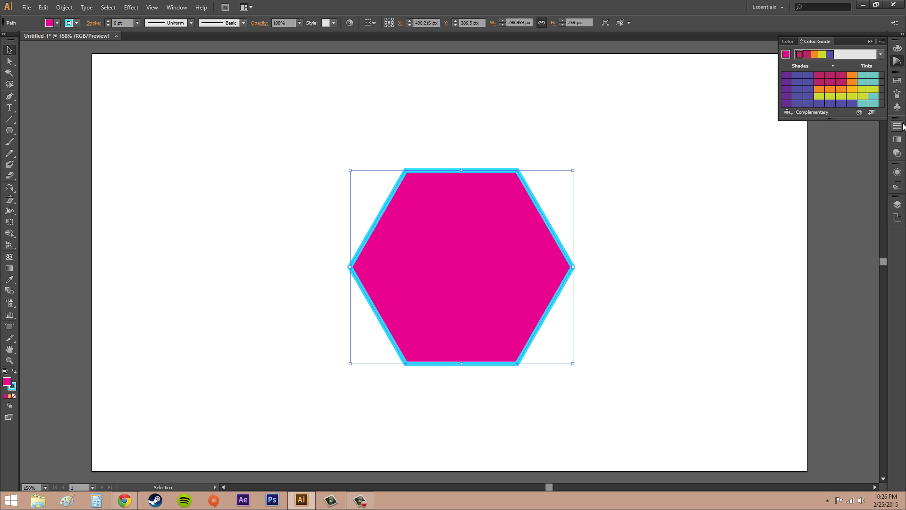
pyautogui.click(861, 90)
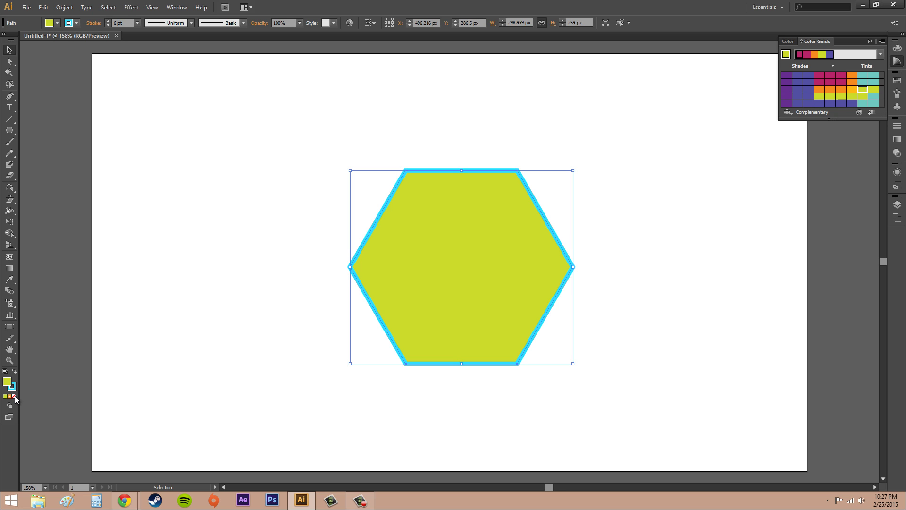
pyautogui.press('x')
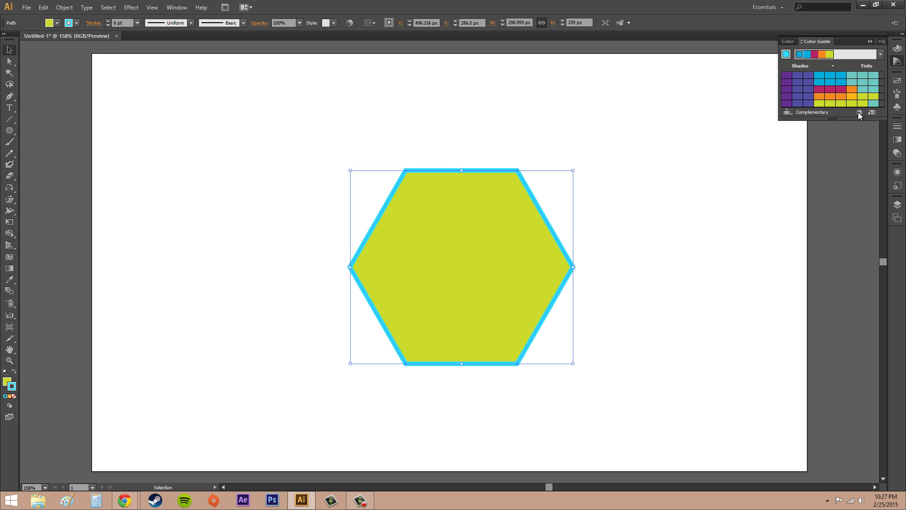
pyautogui.click(820, 90)
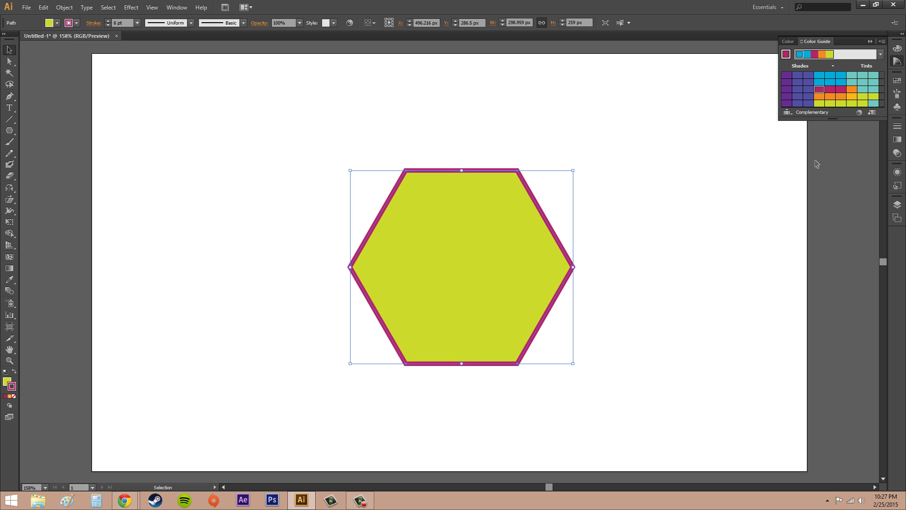
# - Try the Compound 2 harmony rule, then switch back to Complementary
pyautogui.click(881, 55)
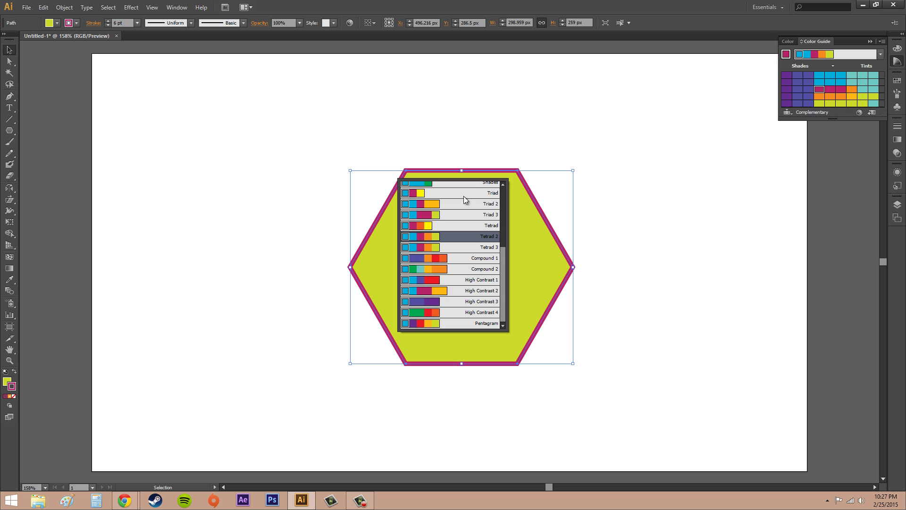
pyautogui.click(503, 228)
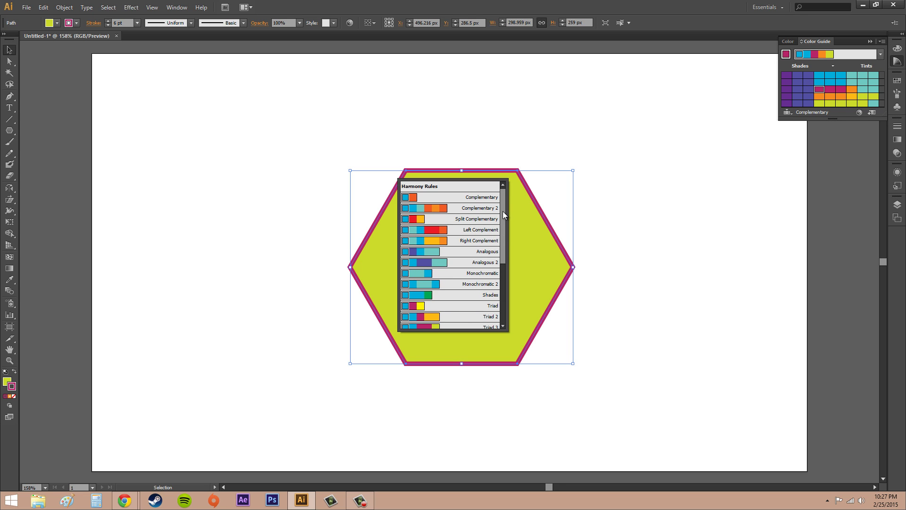
pyautogui.click(787, 112)
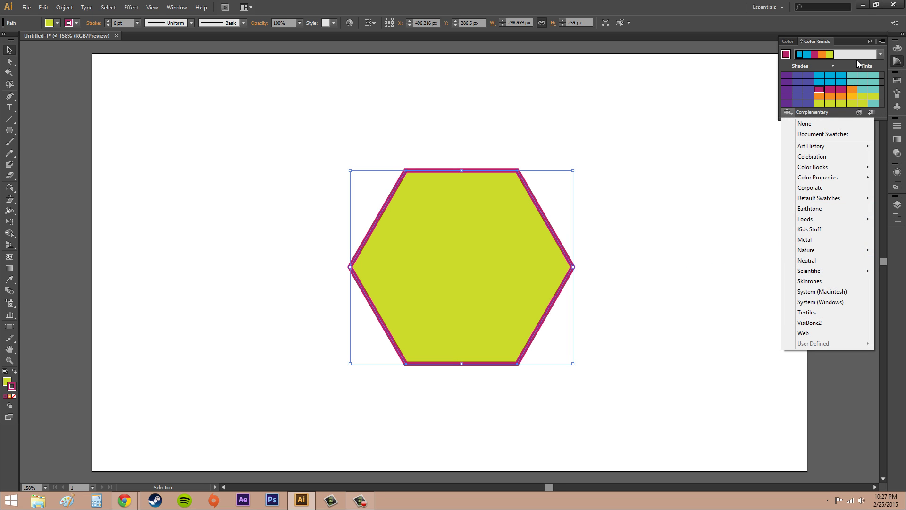
pyautogui.click(867, 53)
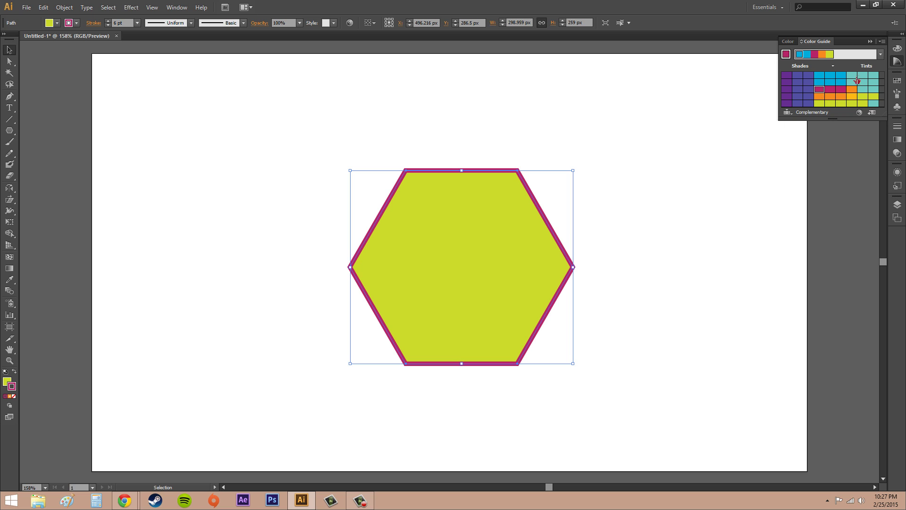
pyautogui.click(881, 54)
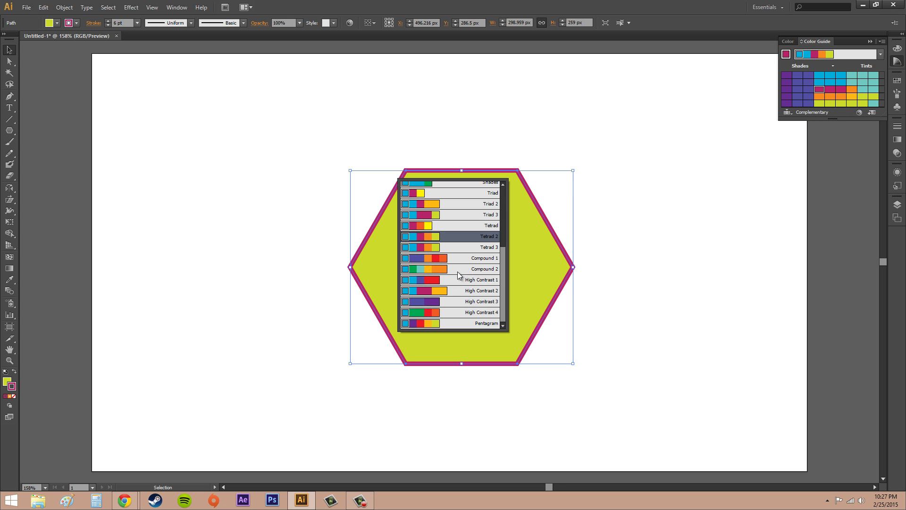
pyautogui.click(458, 271)
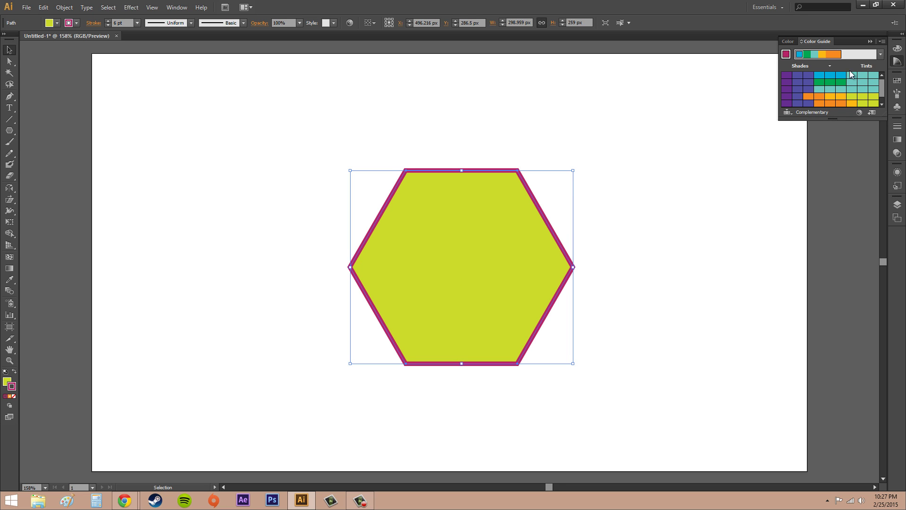
pyautogui.click(880, 54)
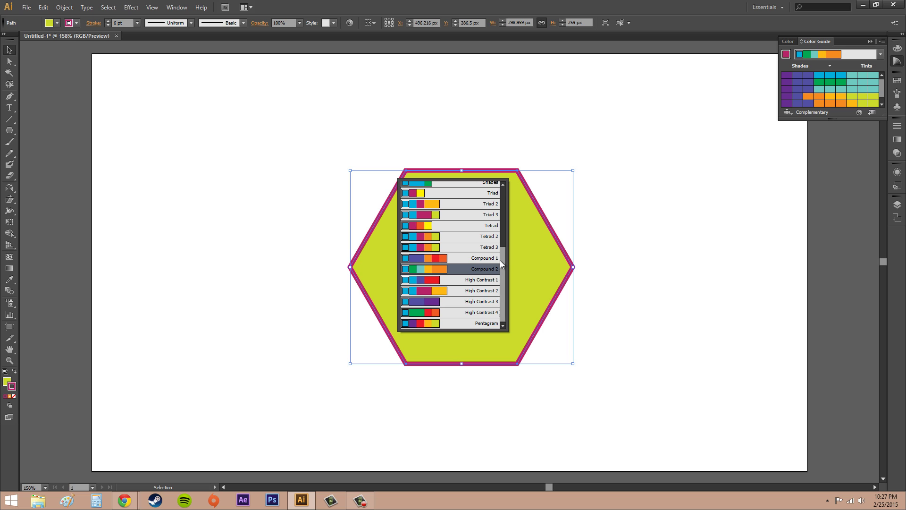
pyautogui.scroll(4, 472, 226)
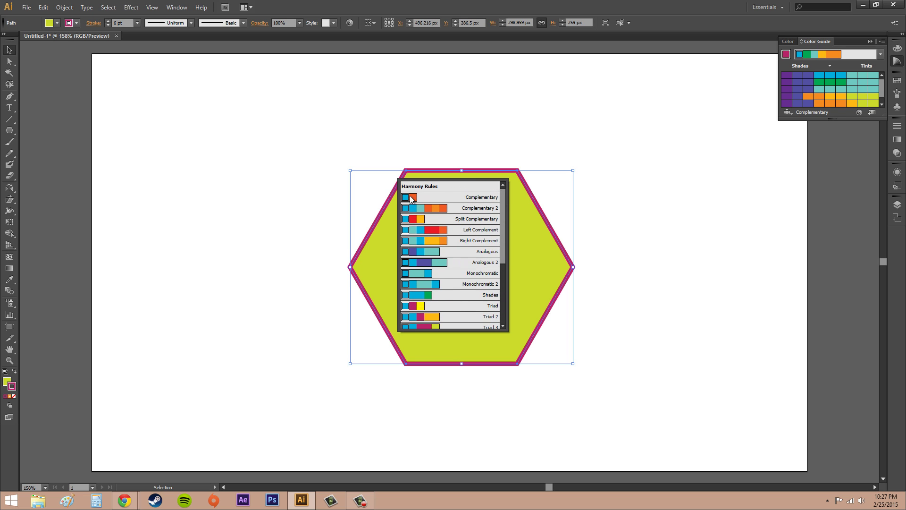
pyautogui.click(430, 200)
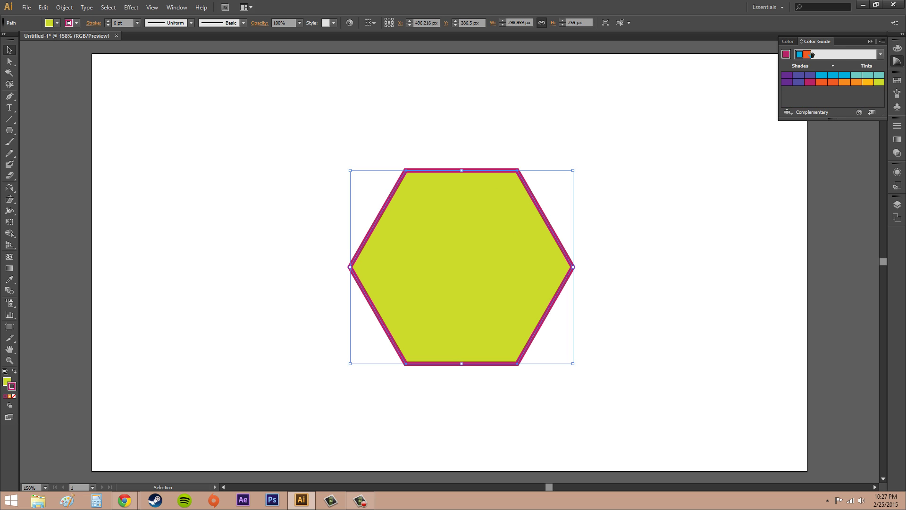
# - Limit the Color Guide to the Art History 'Ancient' library and dismiss the harmony rules list
pyautogui.click(788, 113)
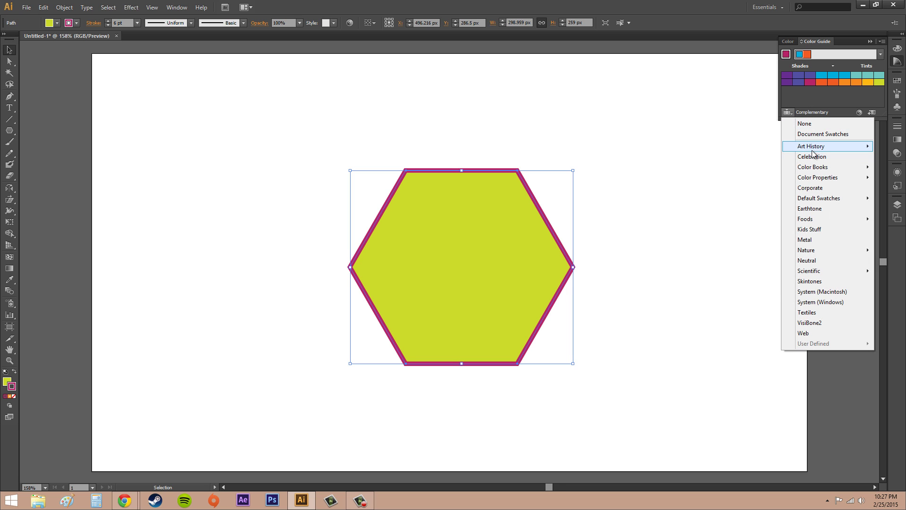
pyautogui.moveTo(813, 147)
pyautogui.click(760, 146)
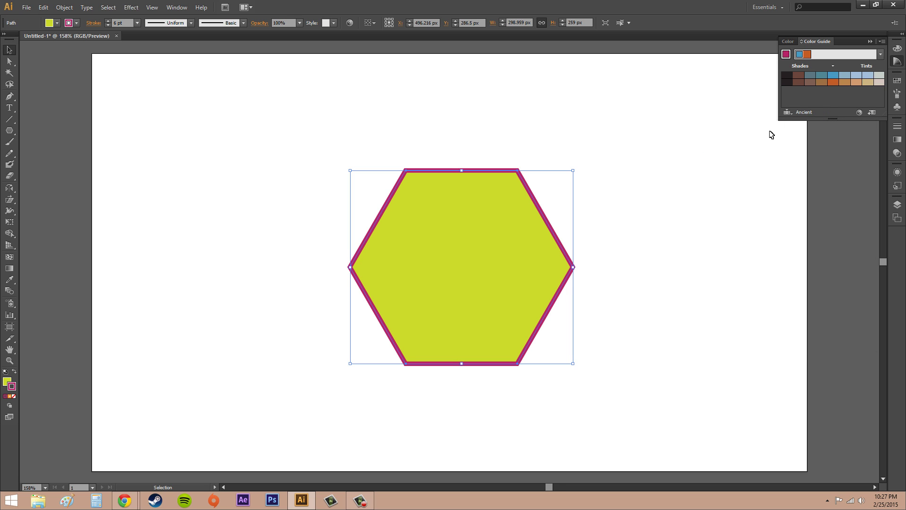
pyautogui.click(881, 54)
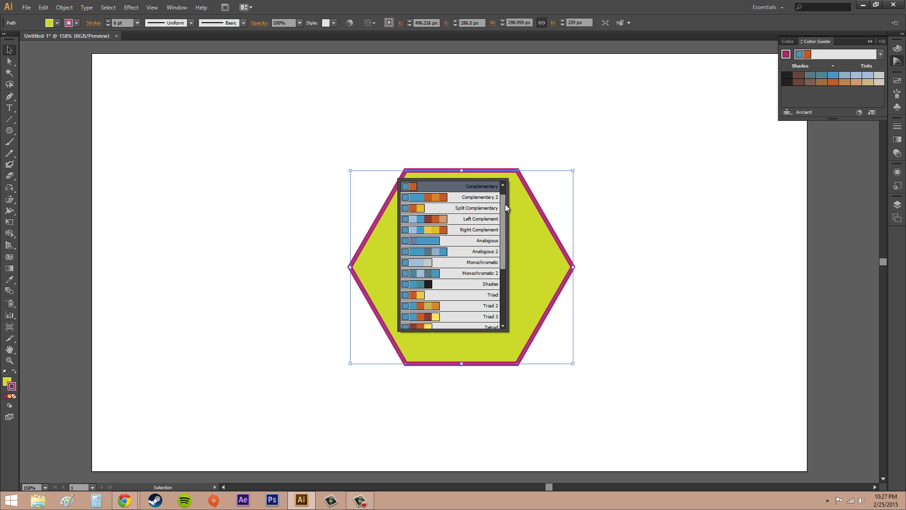
pyautogui.moveTo(503, 203)
pyautogui.mouseDown()
pyautogui.moveTo(500, 260)
pyautogui.moveTo(506, 193)
pyautogui.mouseUp()
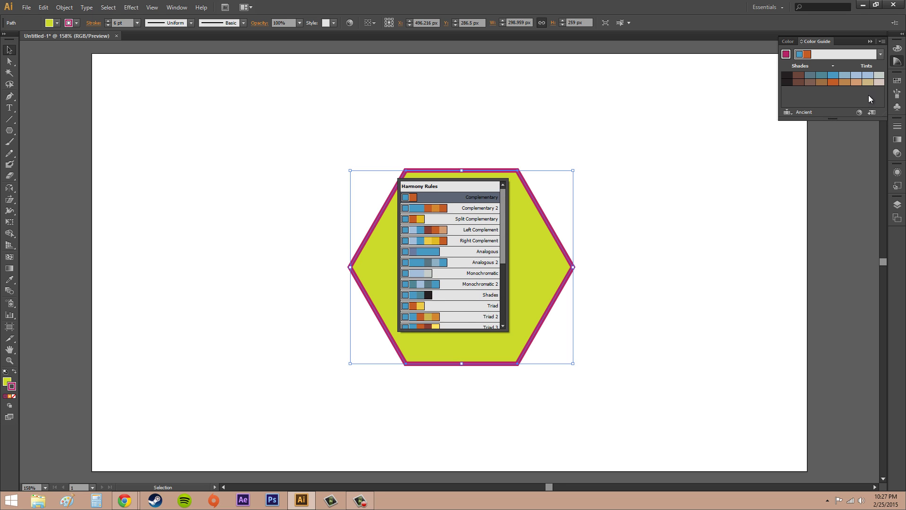
pyautogui.click(852, 100)
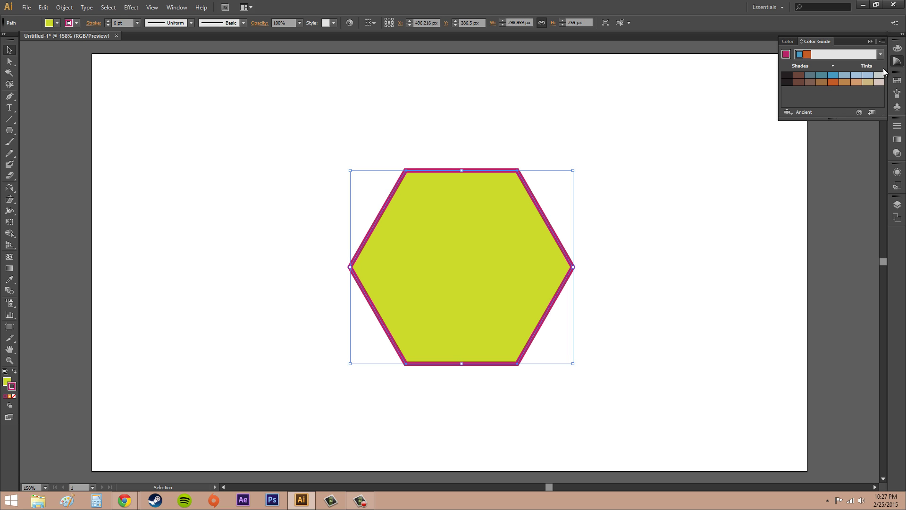
# - Show the Swatches panel, browse the Earthtone swatch library, then close Earthtone
pyautogui.click(897, 81)
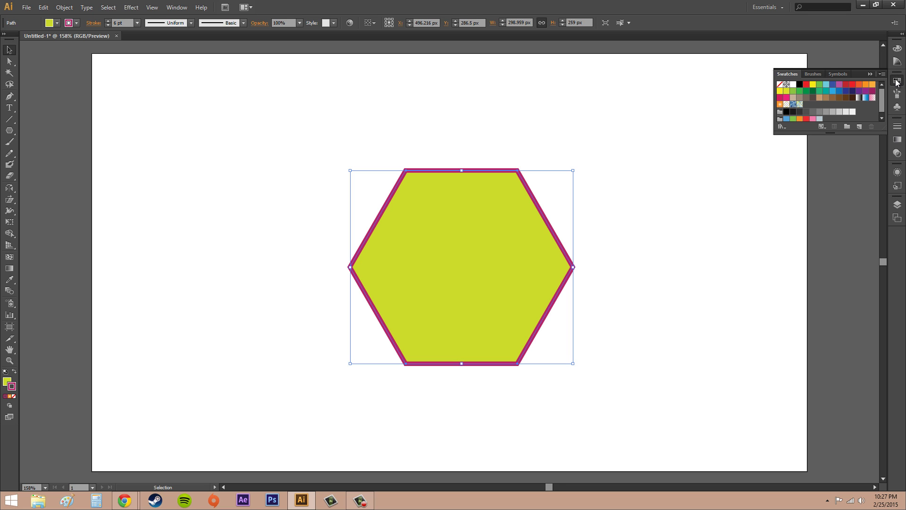
pyautogui.click(58, 22)
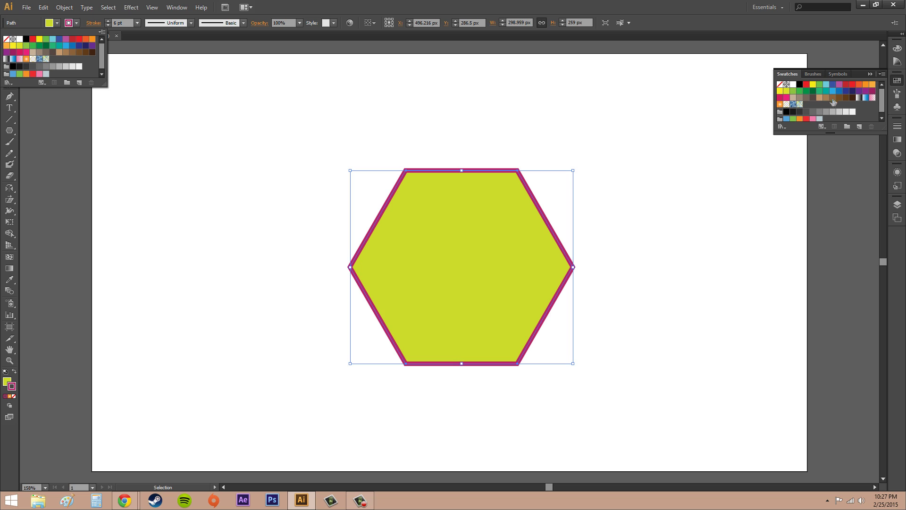
pyautogui.press('Escape')
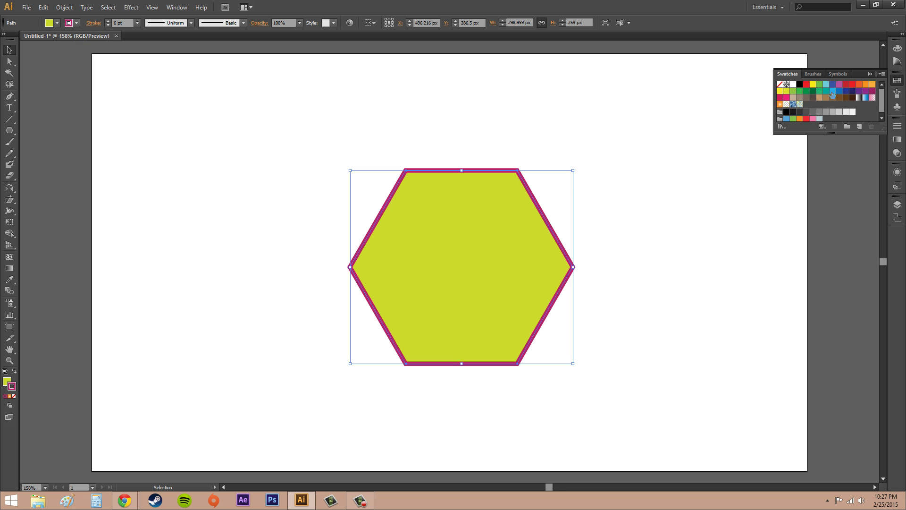
pyautogui.click(820, 127)
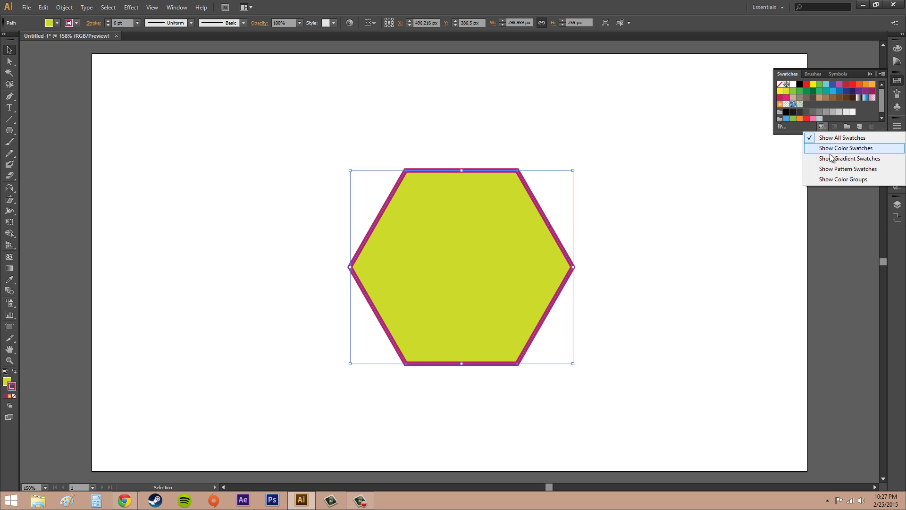
pyautogui.click(822, 127)
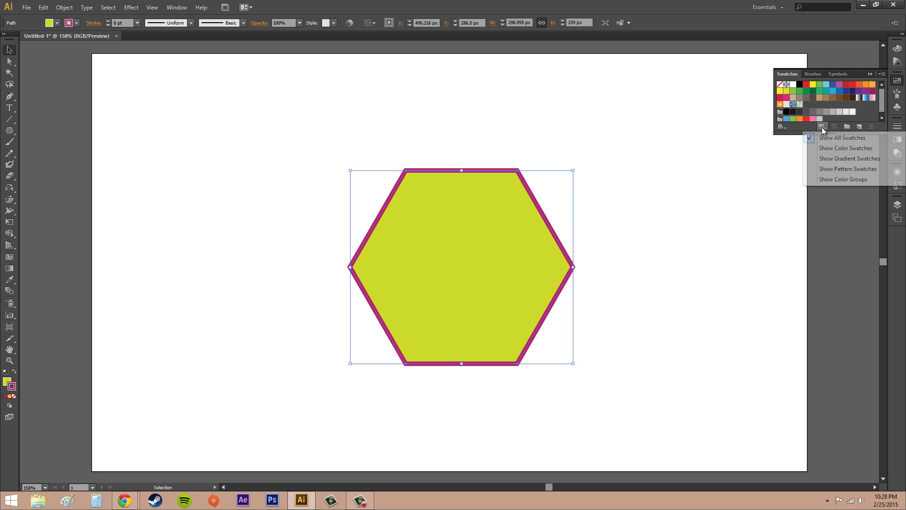
pyautogui.click(781, 126)
pyautogui.moveTo(818, 235)
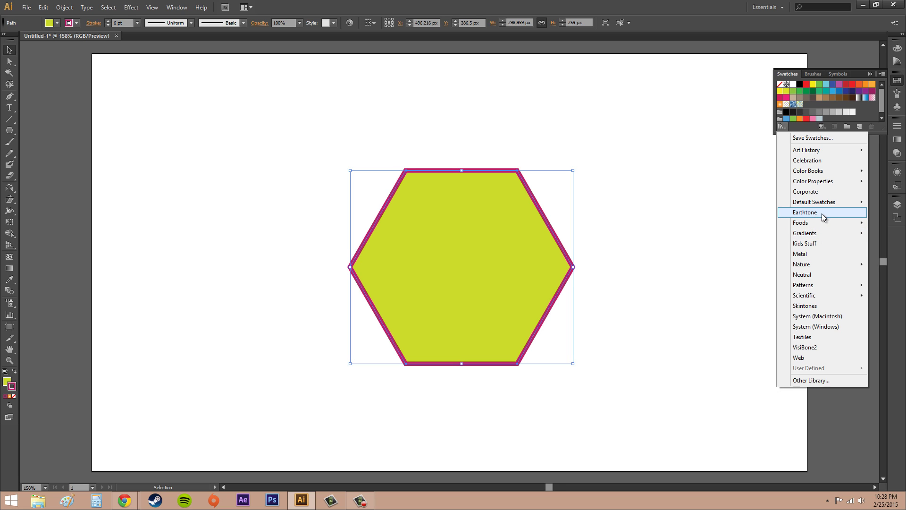
pyautogui.click(823, 217)
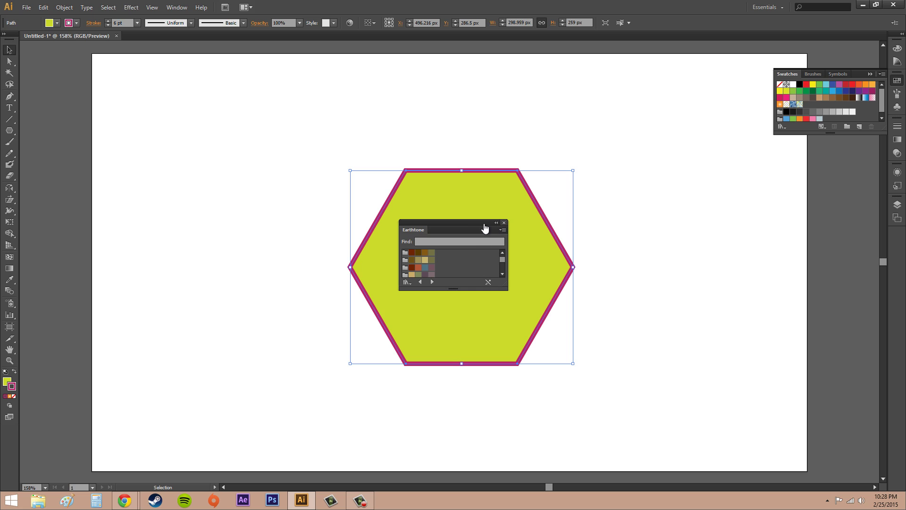
pyautogui.click(503, 223)
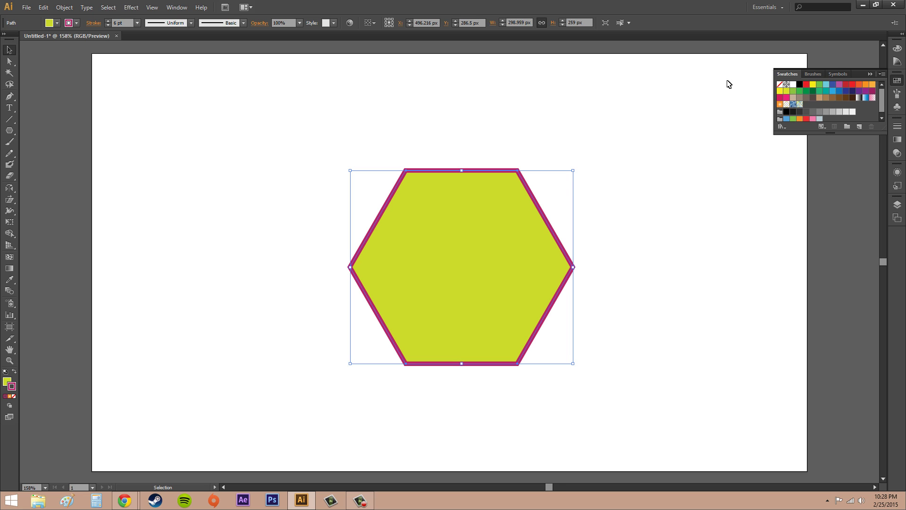
# - Set the hexagon's outline to the red swatch
pyautogui.click(832, 92)
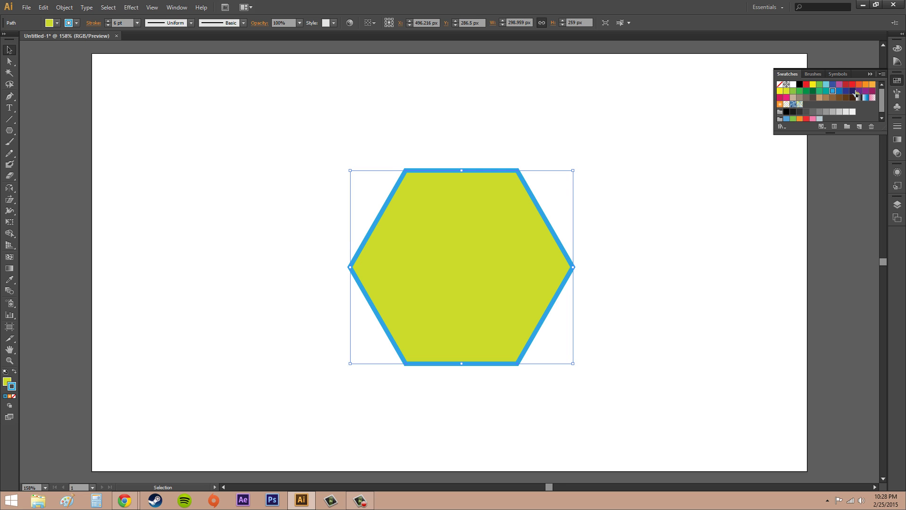
pyautogui.click(855, 92)
pyautogui.click(853, 85)
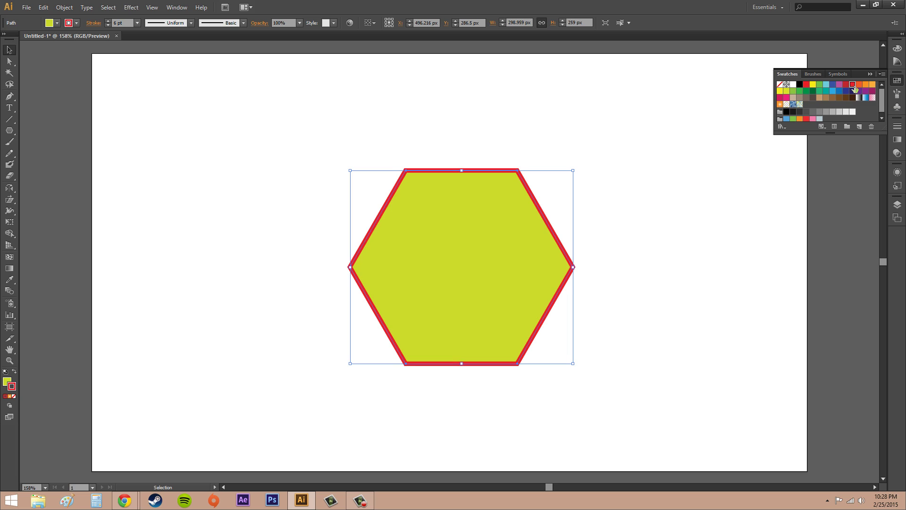
# - Fill the hexagon with dark navy blue from the swatches, then deselect it
pyautogui.press('x')
pyautogui.click(819, 97)
pyautogui.click(813, 97)
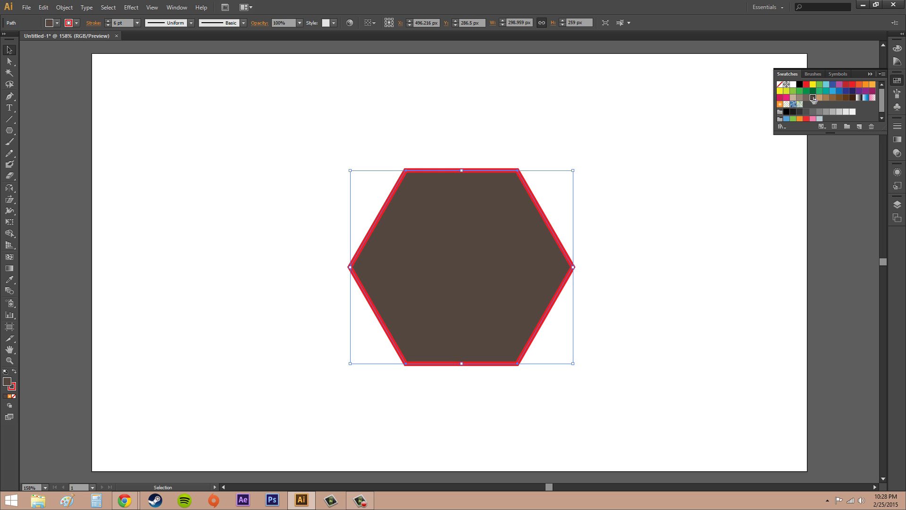
pyautogui.click(800, 97)
pyautogui.click(839, 91)
pyautogui.click(861, 86)
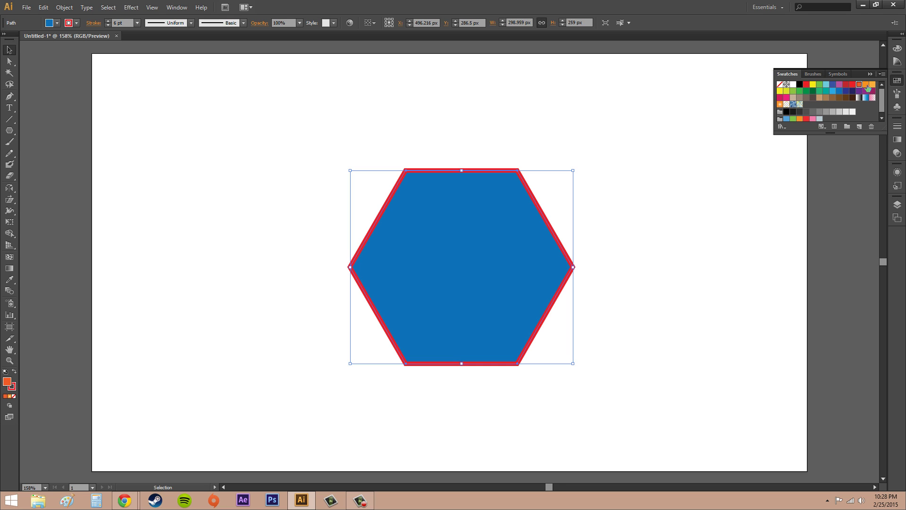
pyautogui.click(846, 85)
pyautogui.click(845, 91)
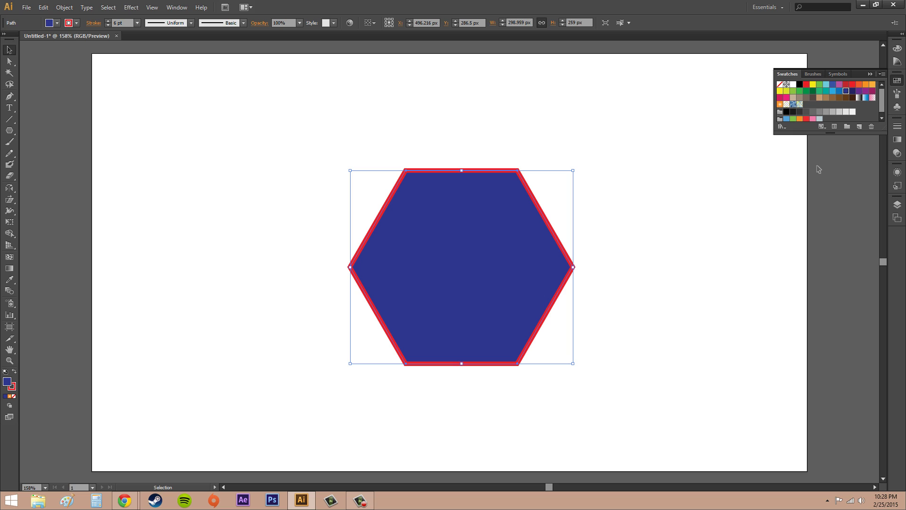
pyautogui.click(867, 195)
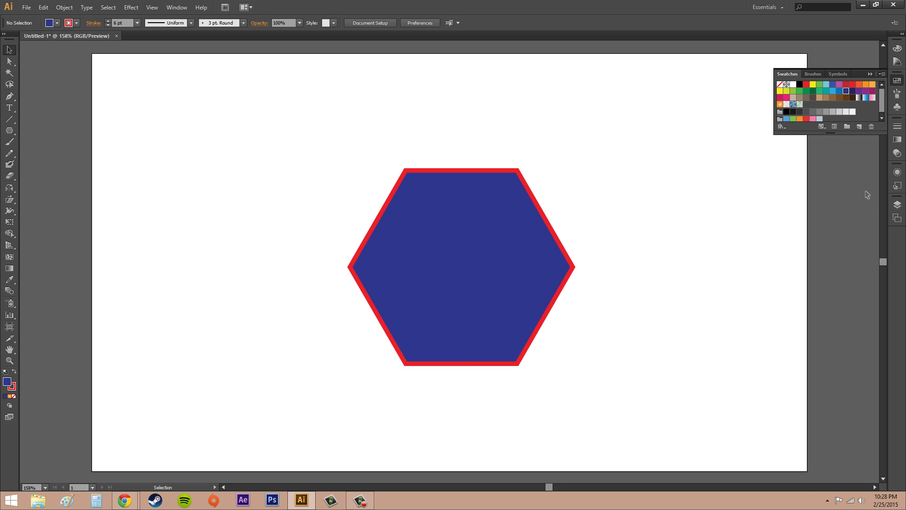
# - Collapse the Swatches panel and swap fill and stroke repeatedly, ending with navy fill and red outline
pyautogui.click(870, 74)
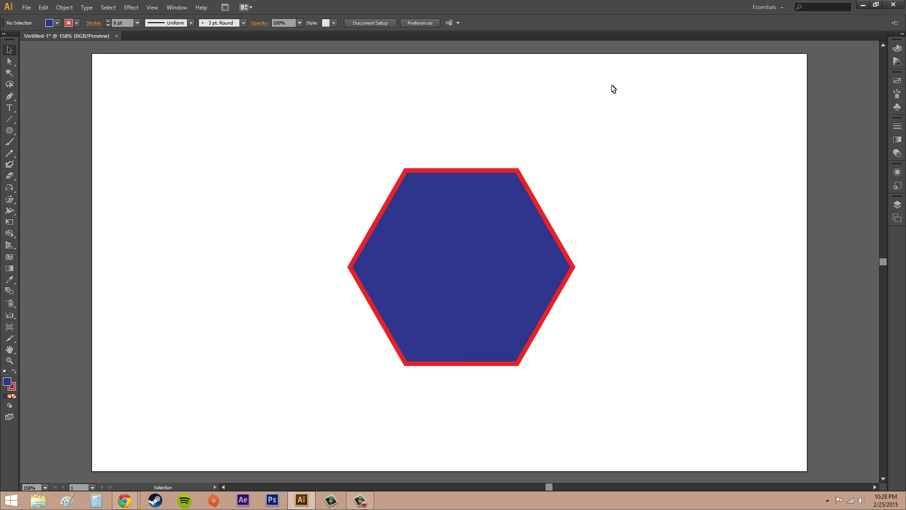
pyautogui.click(14, 372)
pyautogui.click(414, 309)
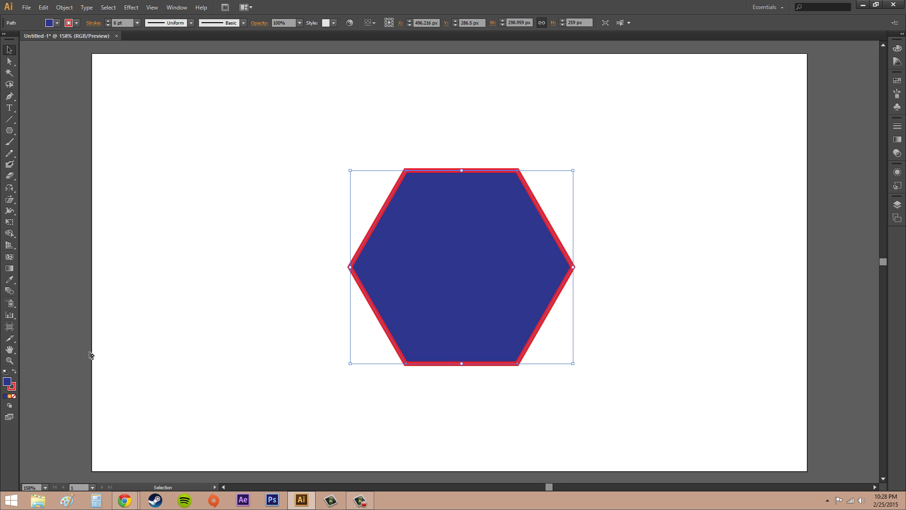
pyautogui.click(15, 373)
pyautogui.click(14, 373)
pyautogui.click(15, 373)
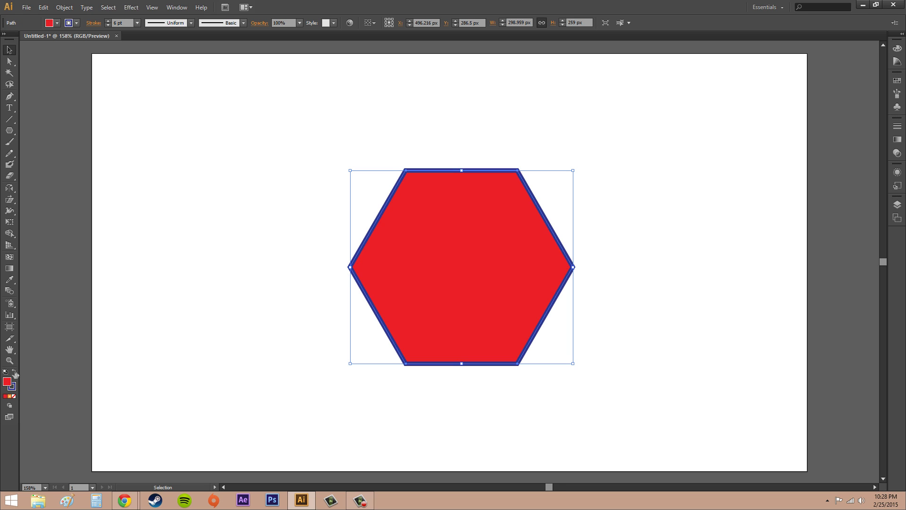
pyautogui.click(14, 373)
pyautogui.click(14, 373)
pyautogui.click(14, 373)
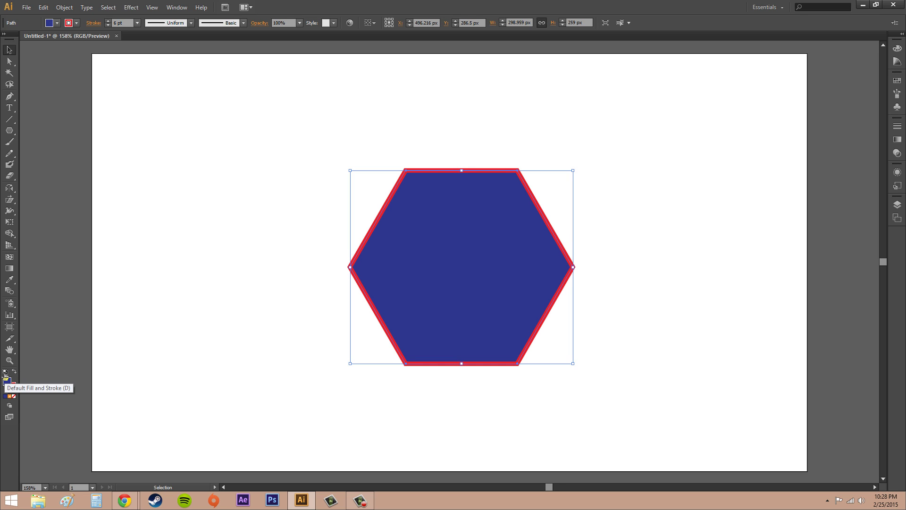
# - Reset the hexagon from navy and red to white fill with 1 pt black stroke, then deselect it
pyautogui.click(6, 372)
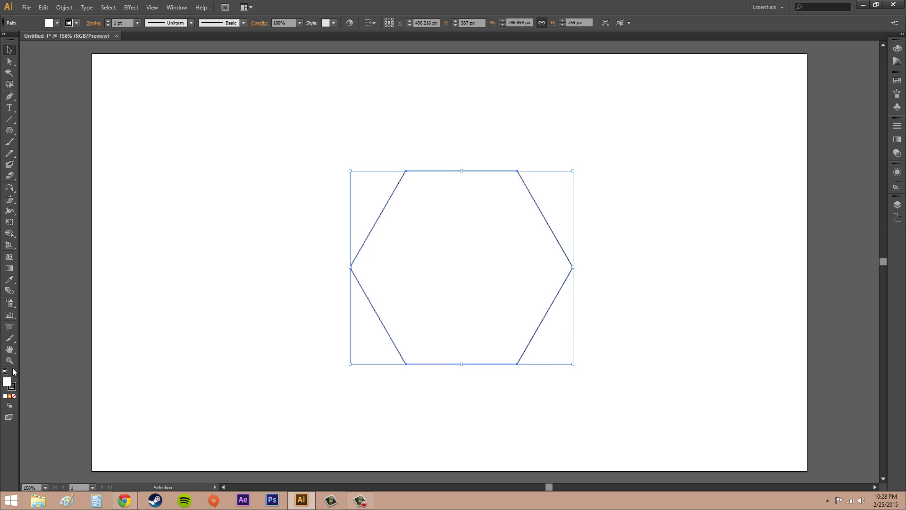
pyautogui.click(14, 372)
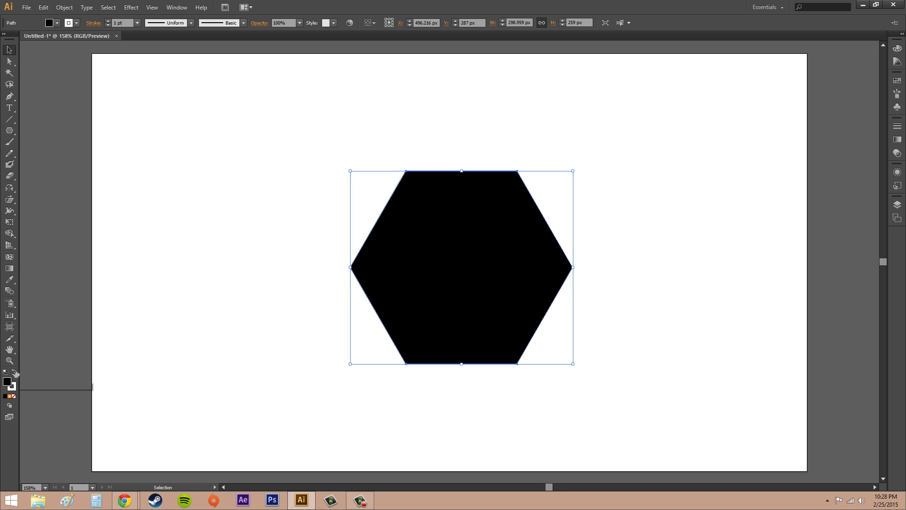
pyautogui.click(15, 373)
pyautogui.click(294, 292)
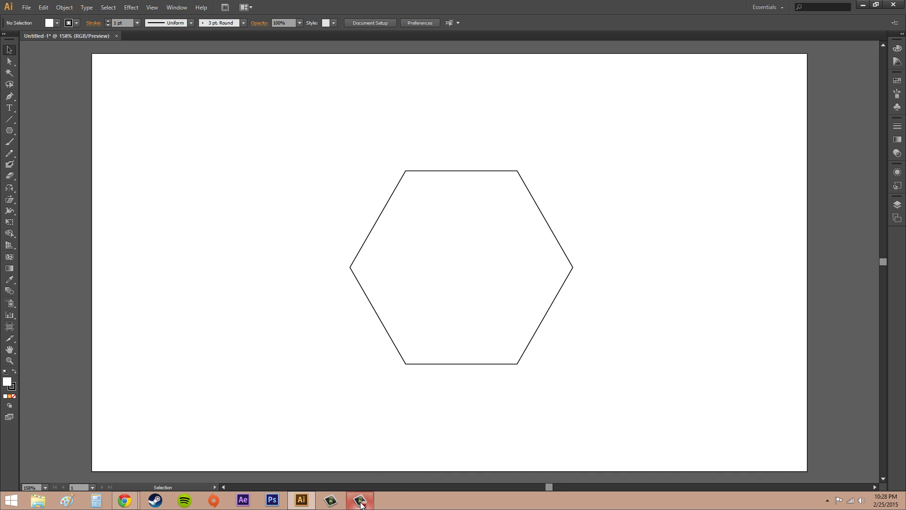
pyautogui.moveTo(361, 503)
pyautogui.click(368, 467)
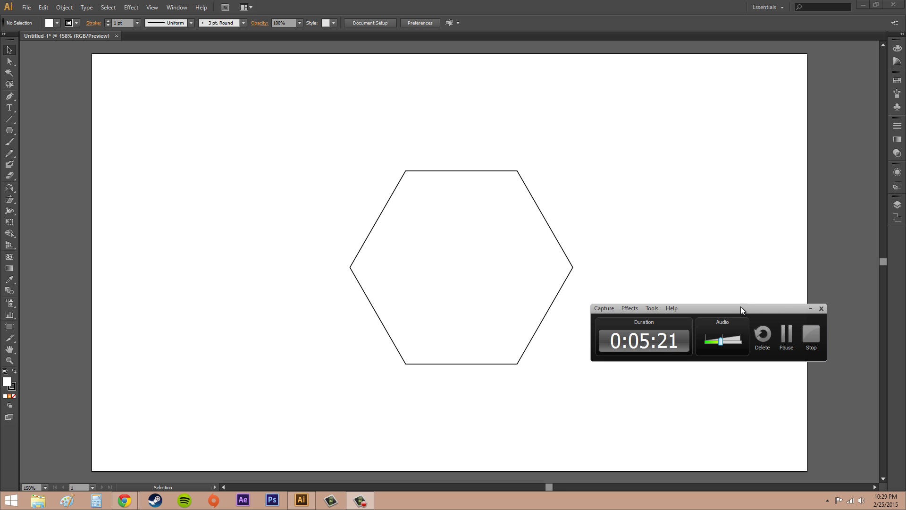
pyautogui.moveTo(740, 307); pyautogui.dragTo(757, 358)
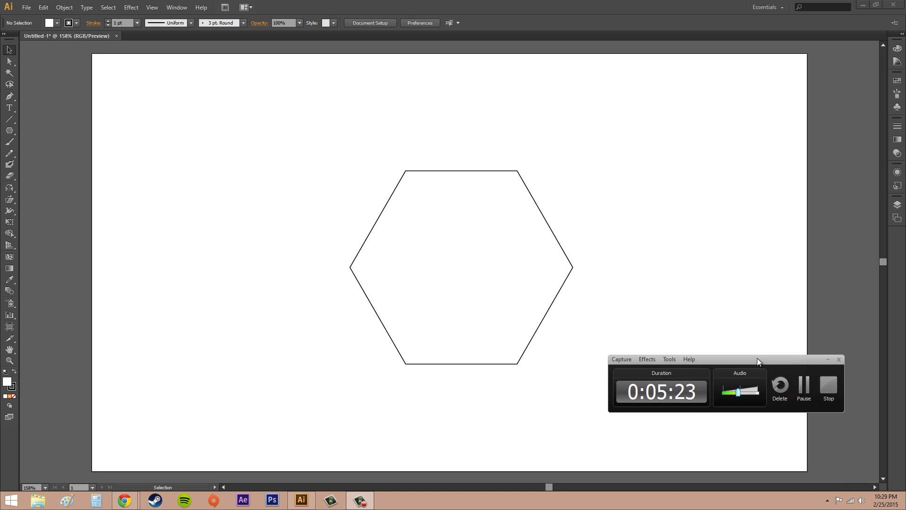